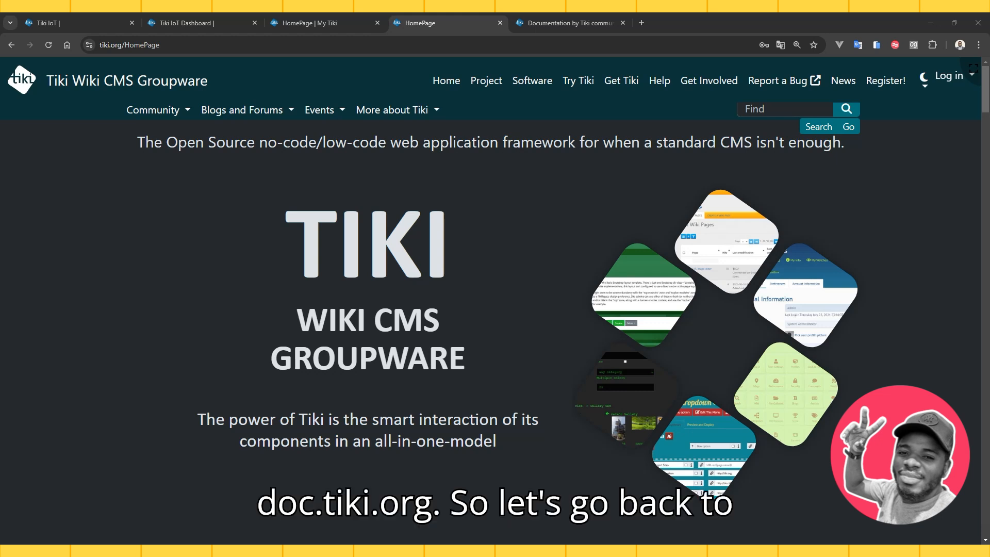
# Switch to the browser tab with the local My Tiki homepage.
pyautogui.click(306, 23)
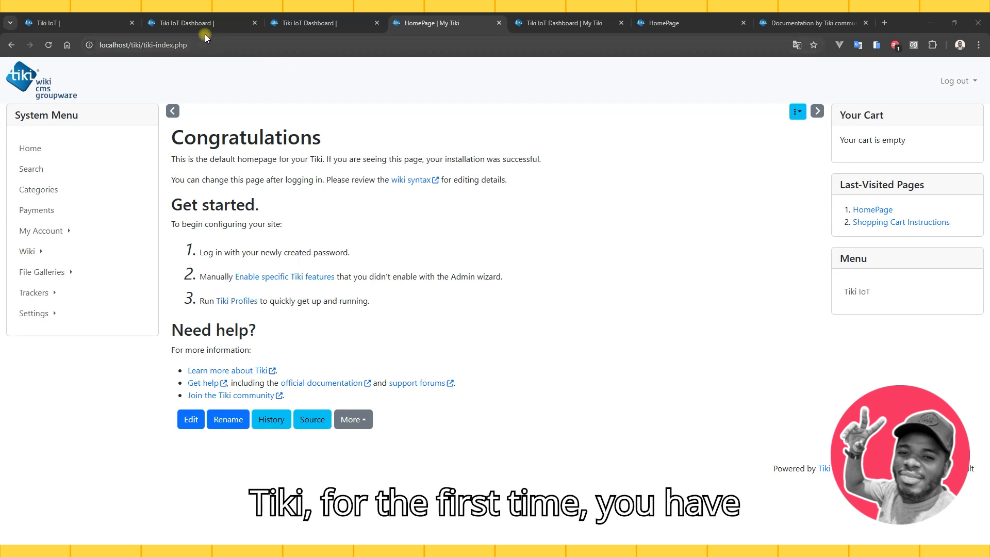
pyautogui.moveTo(201, 44); pyautogui.dragTo(155, 54)
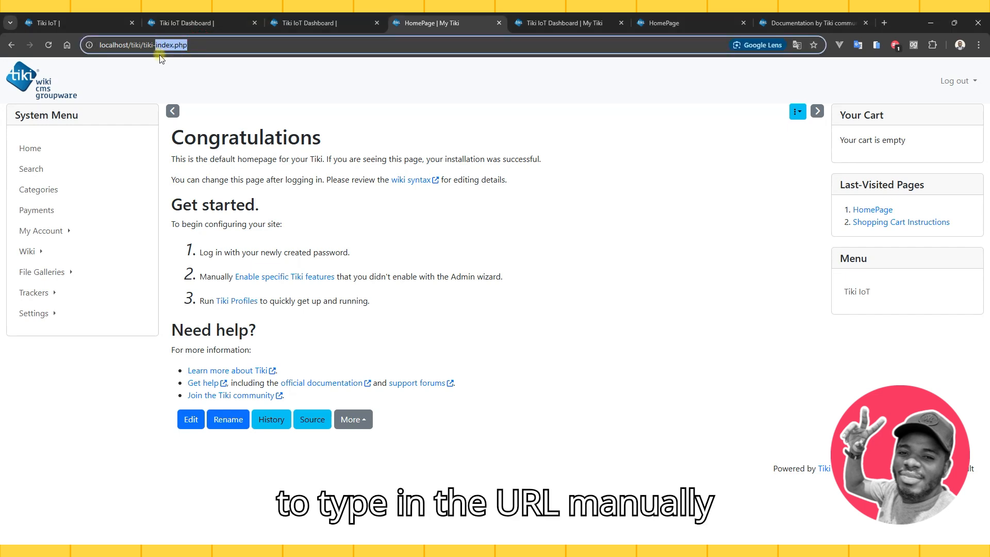
pyautogui.press('BackSpace')
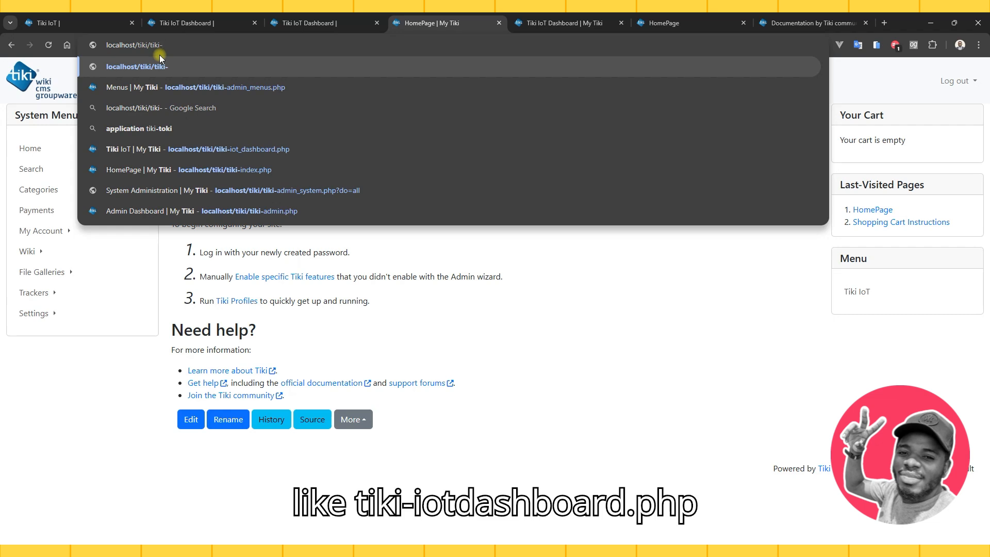
pyautogui.write('iot_')
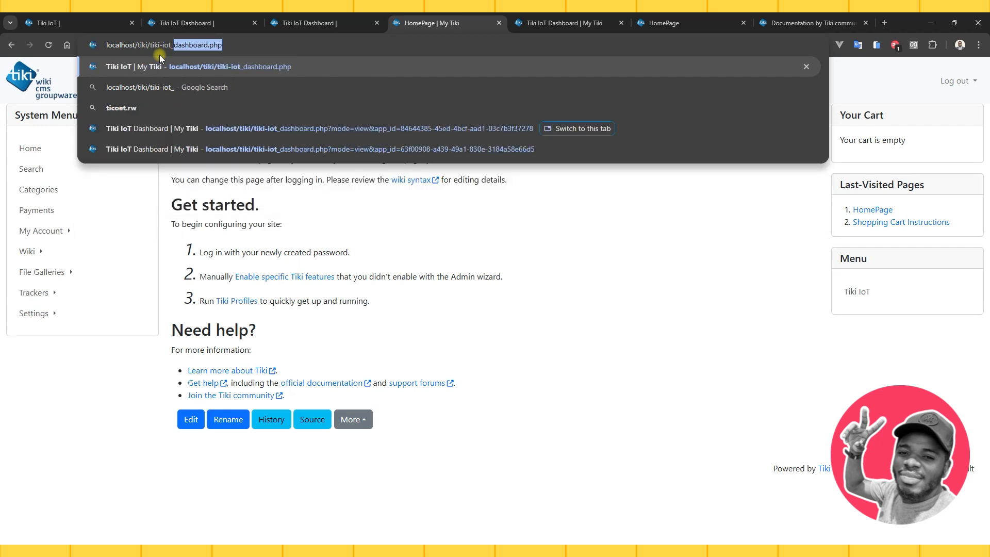
pyautogui.press('Right')
# Open the Tiki IoT page and enable the required API access feature.
pyautogui.click(937, 306)
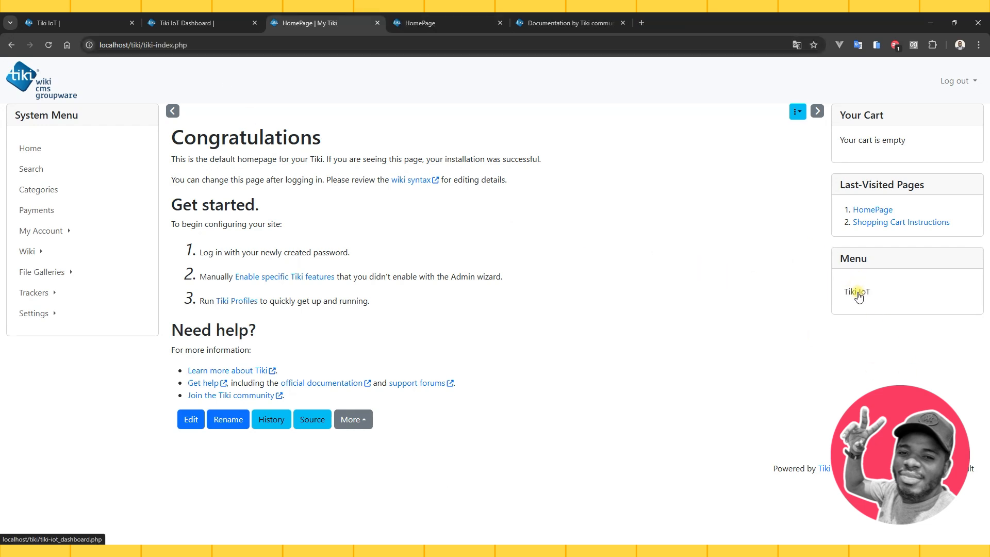
pyautogui.click(857, 292)
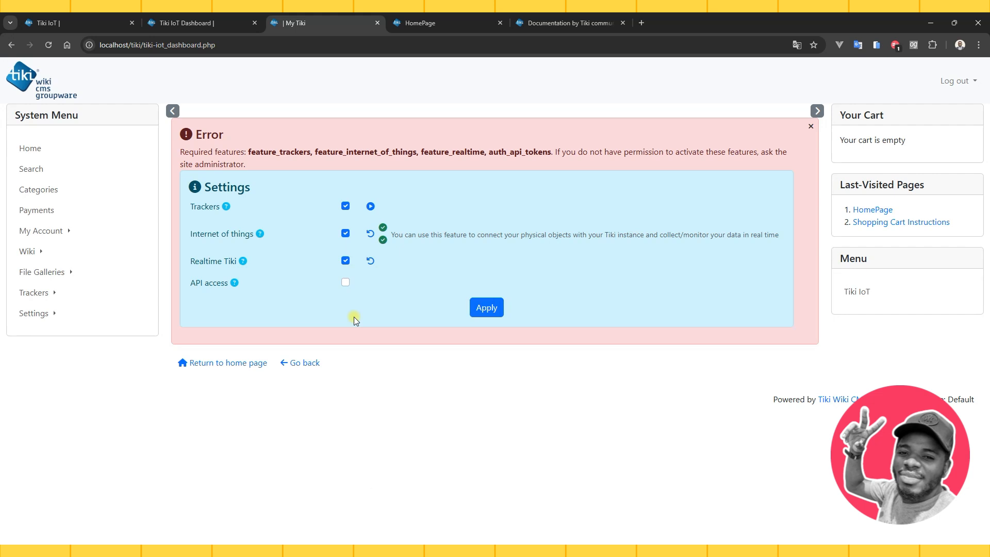
pyautogui.click(345, 283)
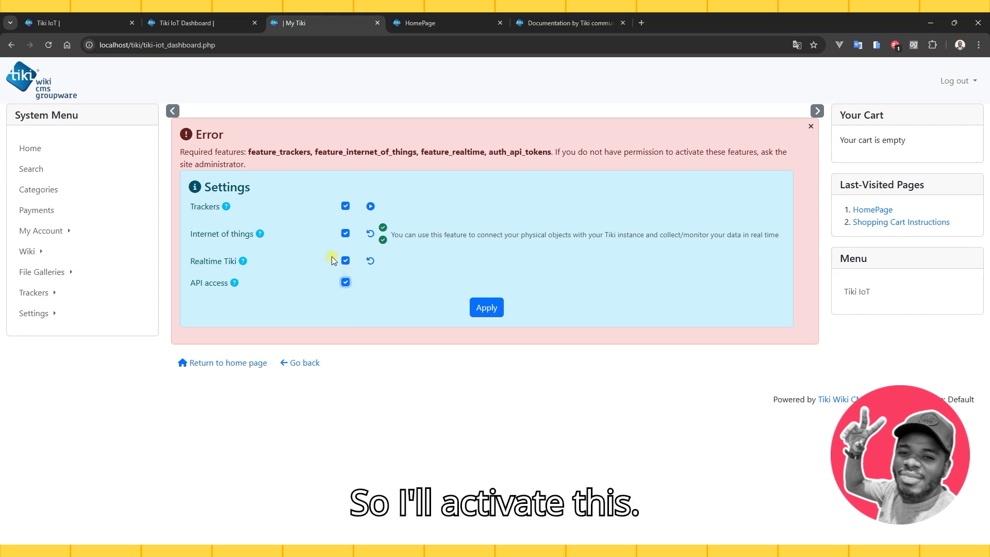
pyautogui.click(497, 314)
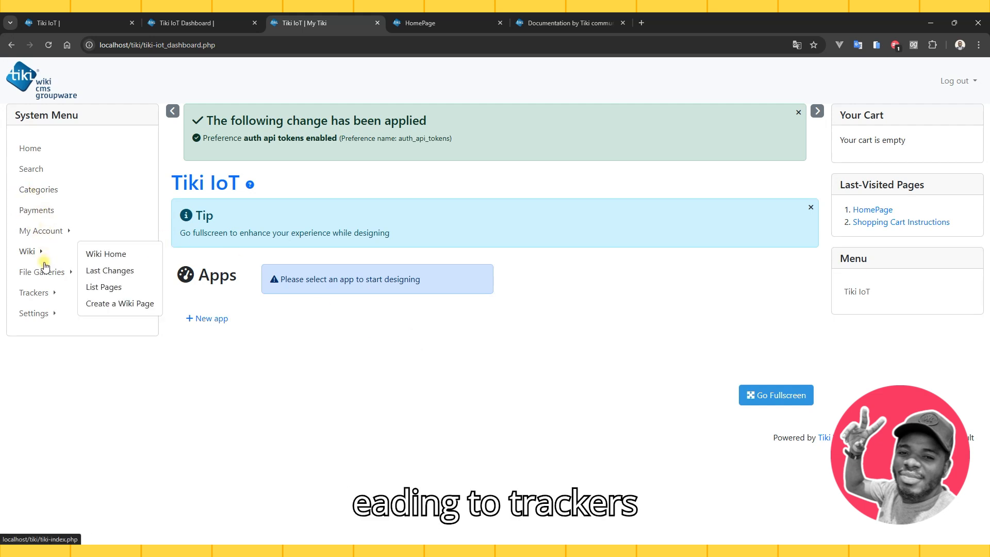
# Create a new tracker named "Gas level".
pyautogui.click(38, 294)
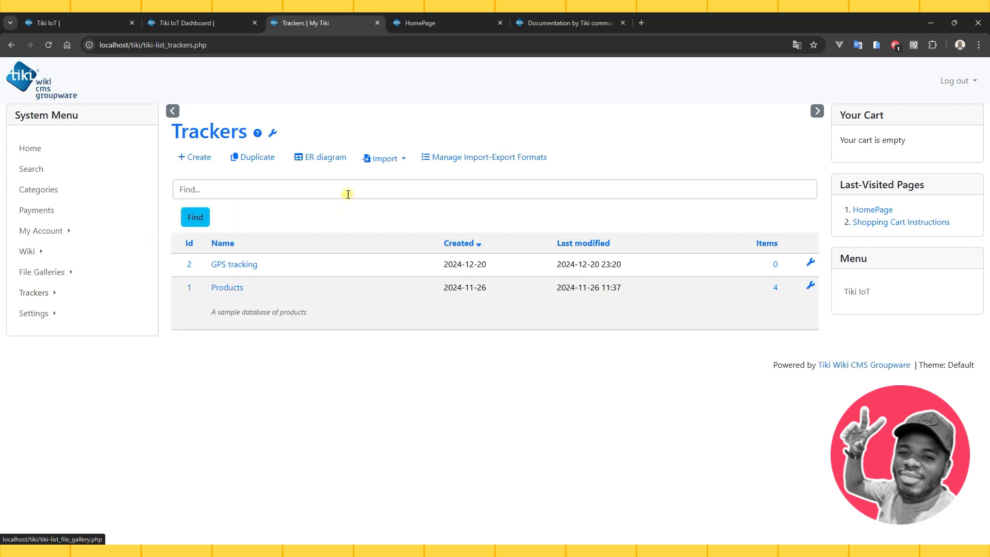
pyautogui.click(193, 157)
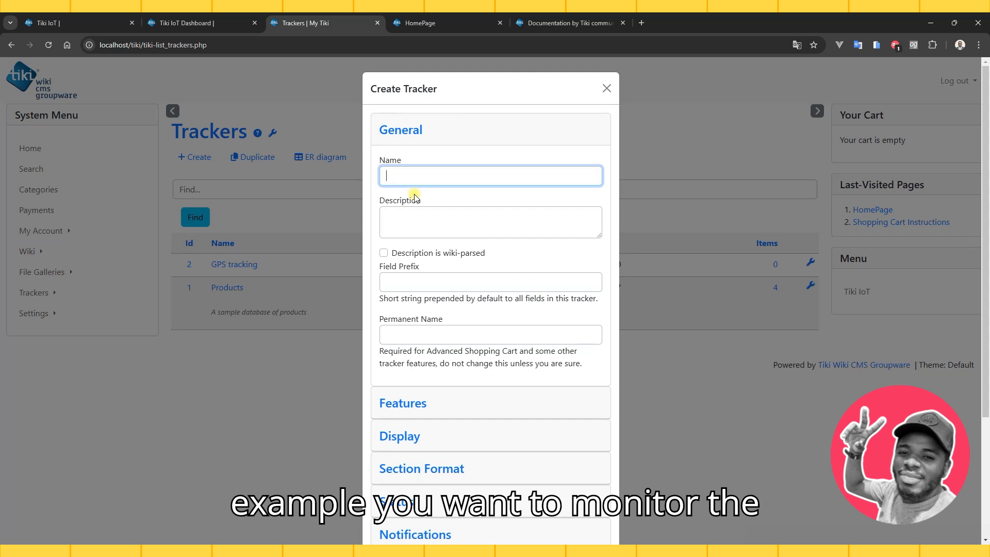
pyautogui.write('Gas level')
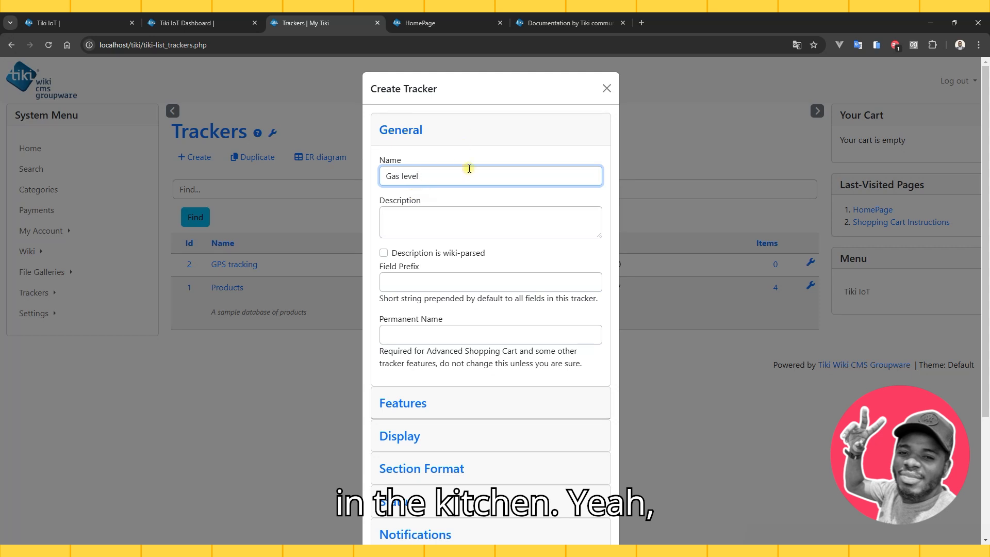
pyautogui.scroll(-3, 485, 217)
pyautogui.click(594, 510)
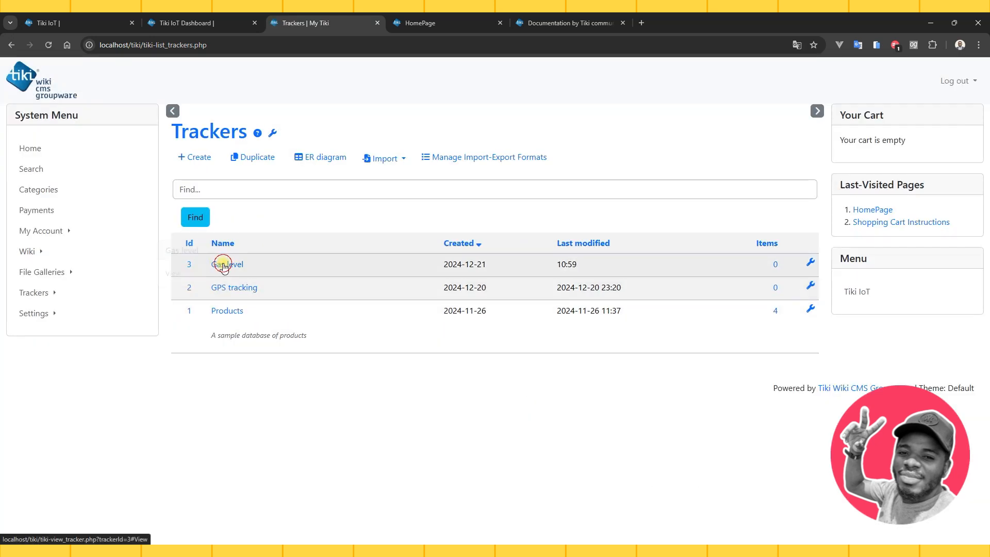
# Add a text field named "Kitchen Name" to the Gas level tracker.
pyautogui.click(219, 266)
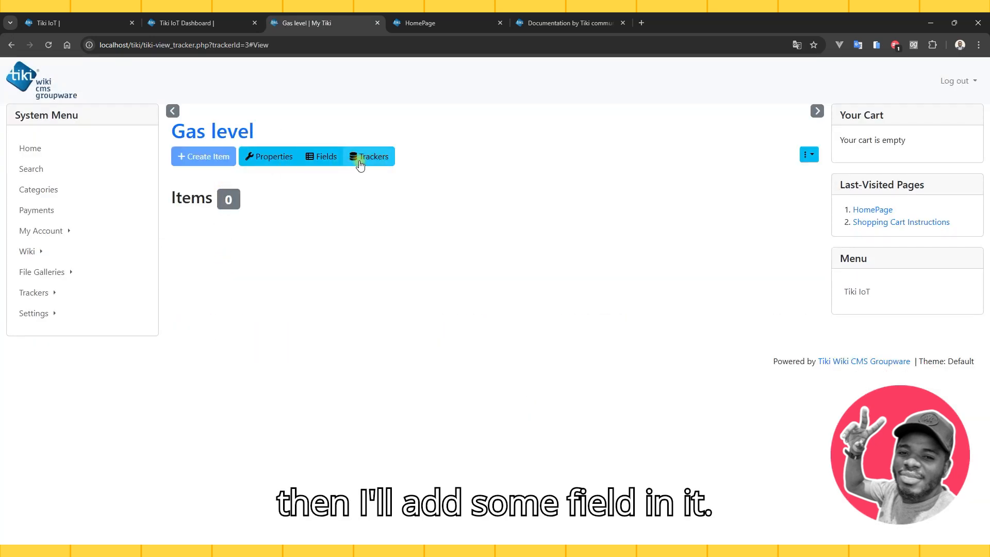
pyautogui.click(322, 156)
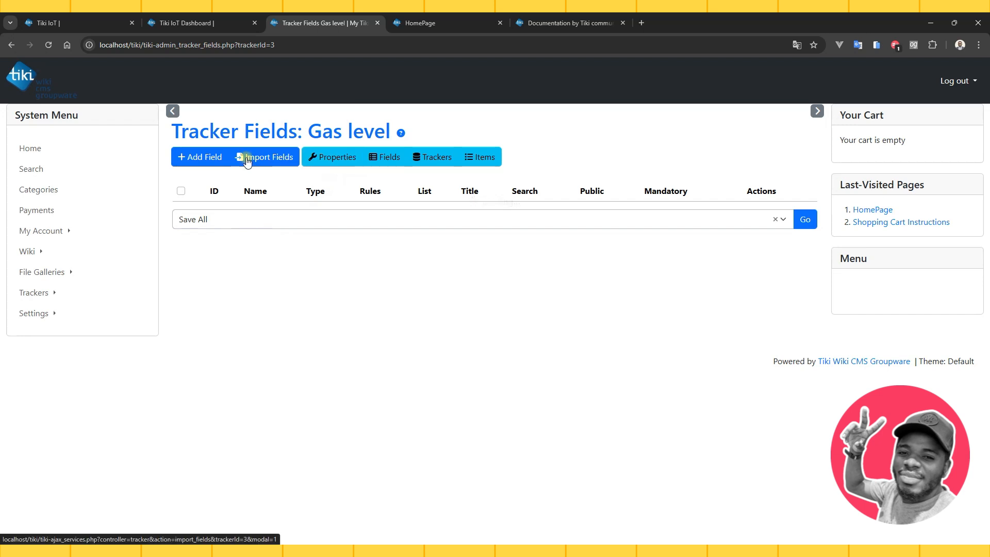
pyautogui.click(211, 158)
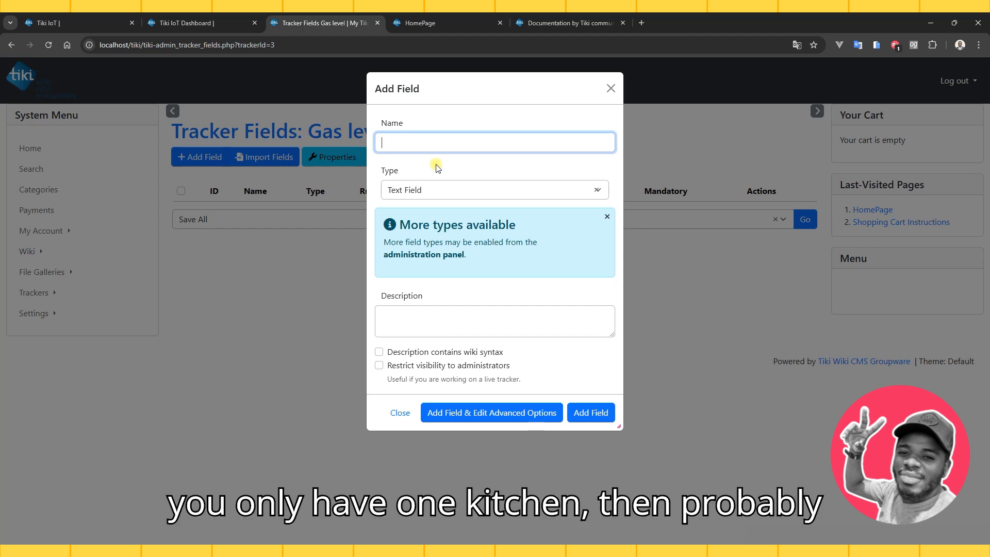
pyautogui.write('tch')
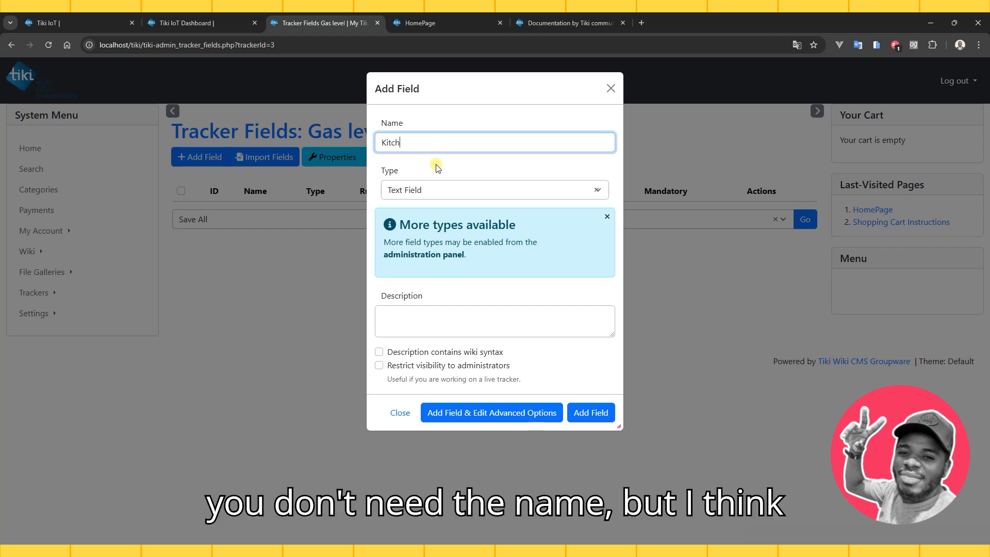
pyautogui.write('en Name')
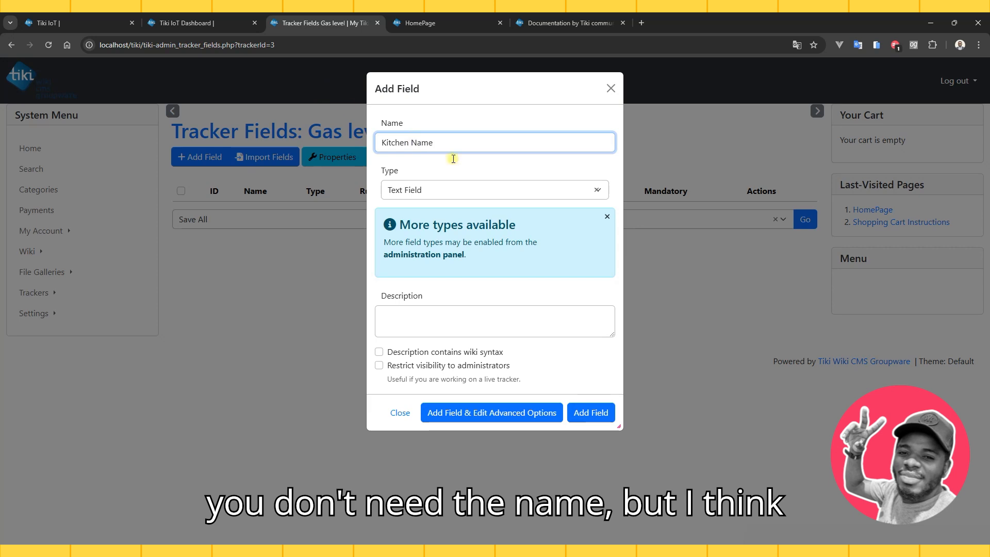
pyautogui.click(598, 414)
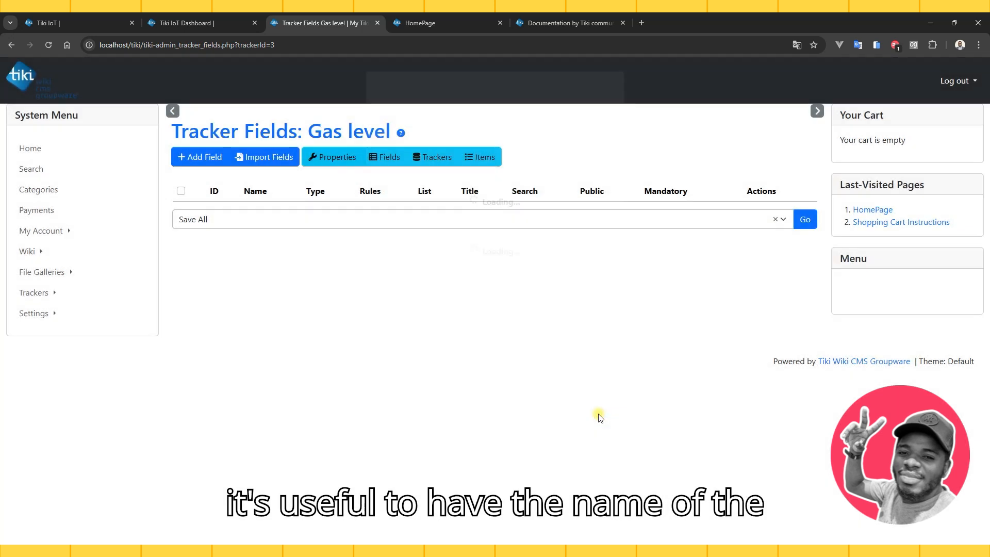
# Start a second field in the Gas level tracker and name it "Gas Level".
pyautogui.click(216, 160)
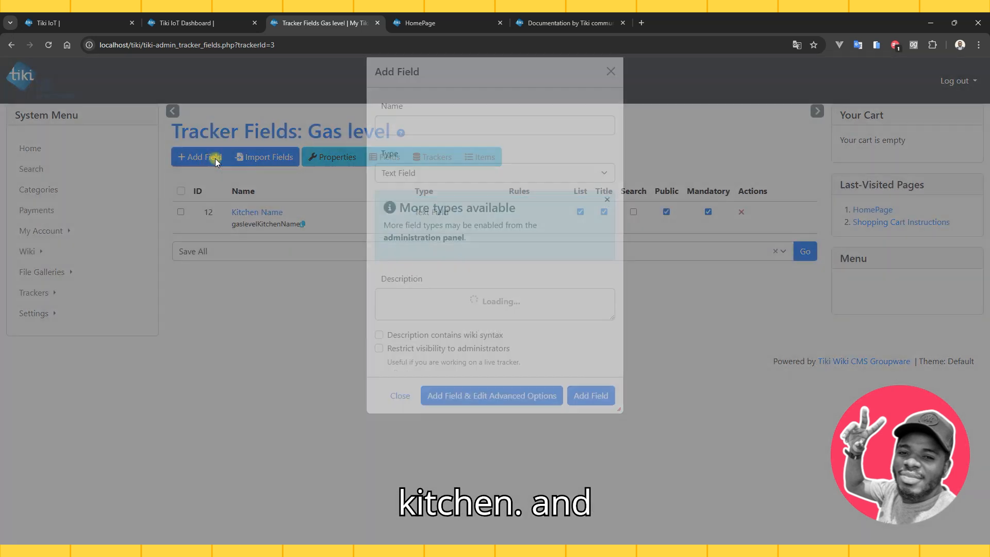
pyautogui.write('Tem')
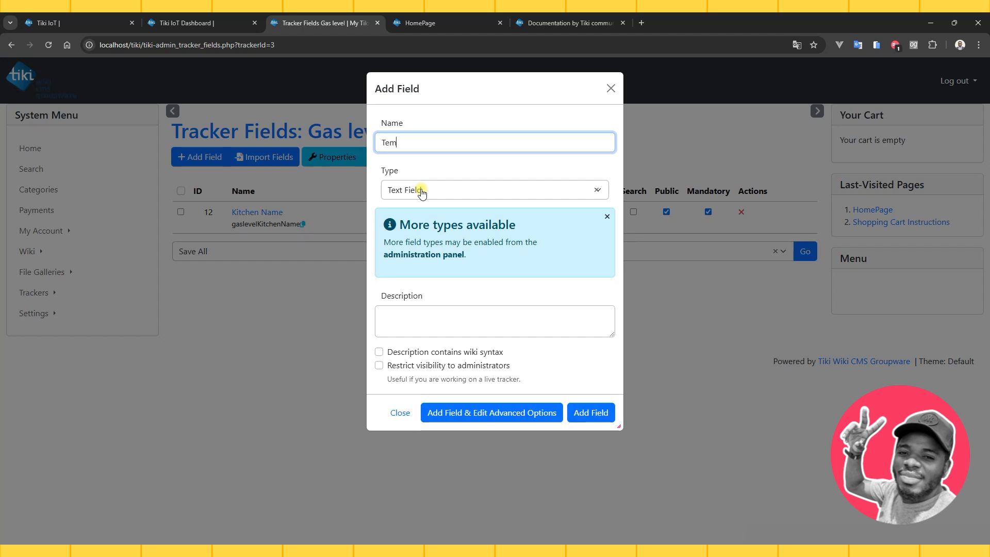
pyautogui.write('pe')
pyautogui.press('BackSpace')
pyautogui.press('BackSpace')
pyautogui.press('BackSpace')
pyautogui.press('BackSpace')
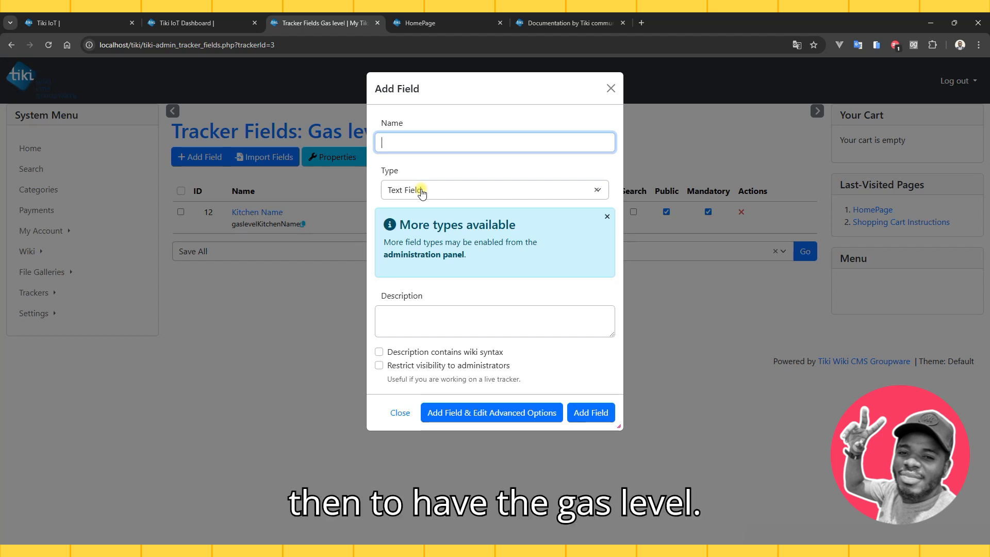
pyautogui.write('Gas L')
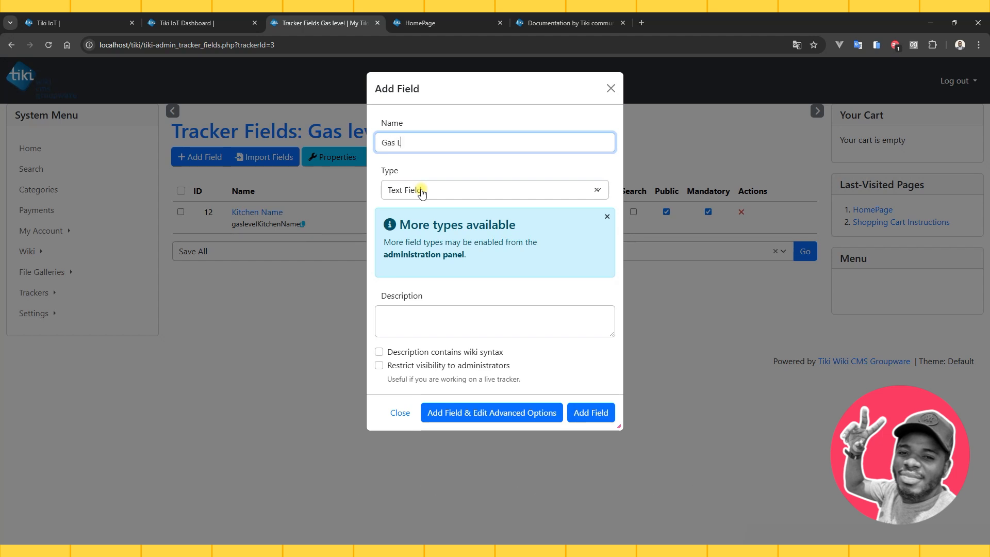
pyautogui.write('evel')
# Set the new field's type to Numeric and add it to the tracker.
pyautogui.click(439, 190)
pyautogui.click(437, 192)
pyautogui.click(437, 192)
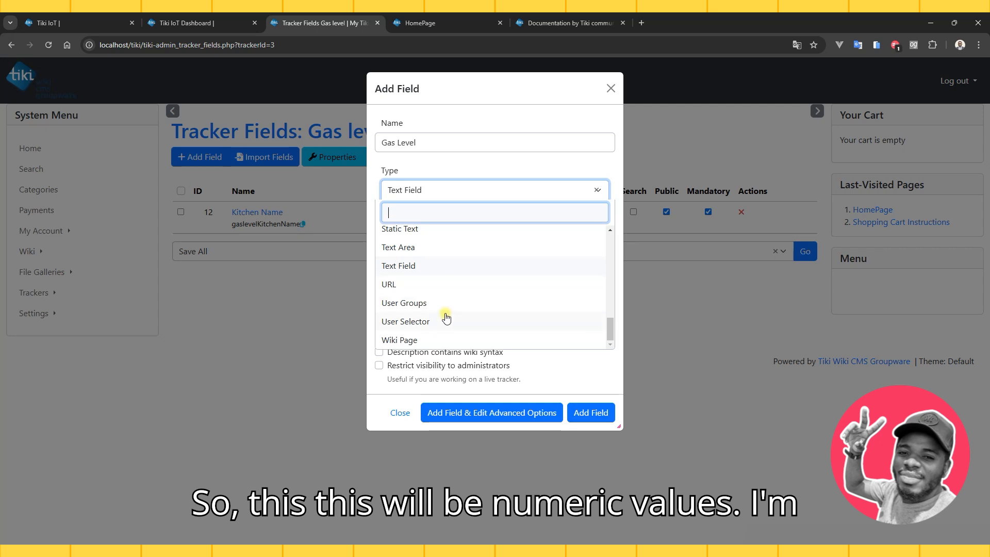
pyautogui.scroll(3, 448, 304)
pyautogui.scroll(2, 445, 286)
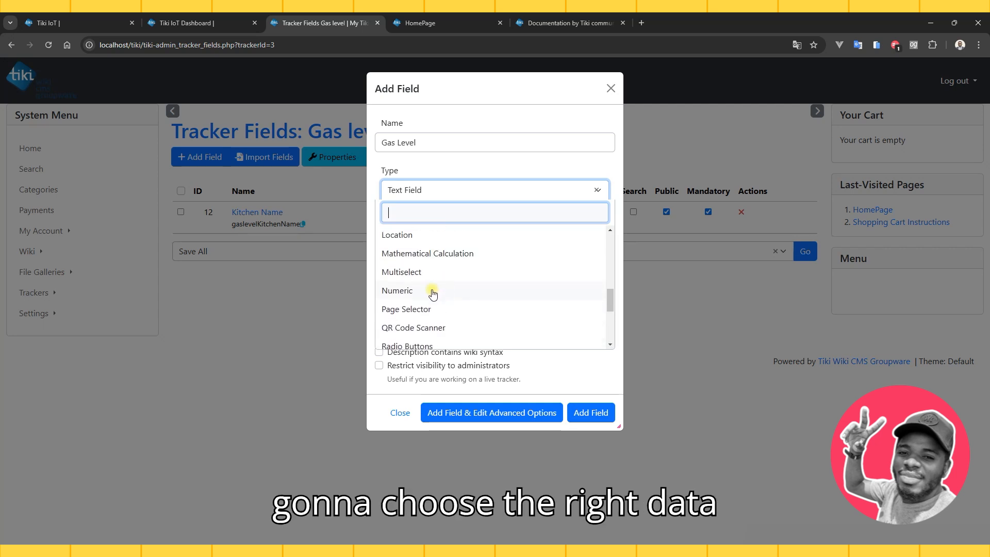
pyautogui.click(429, 289)
pyautogui.click(591, 413)
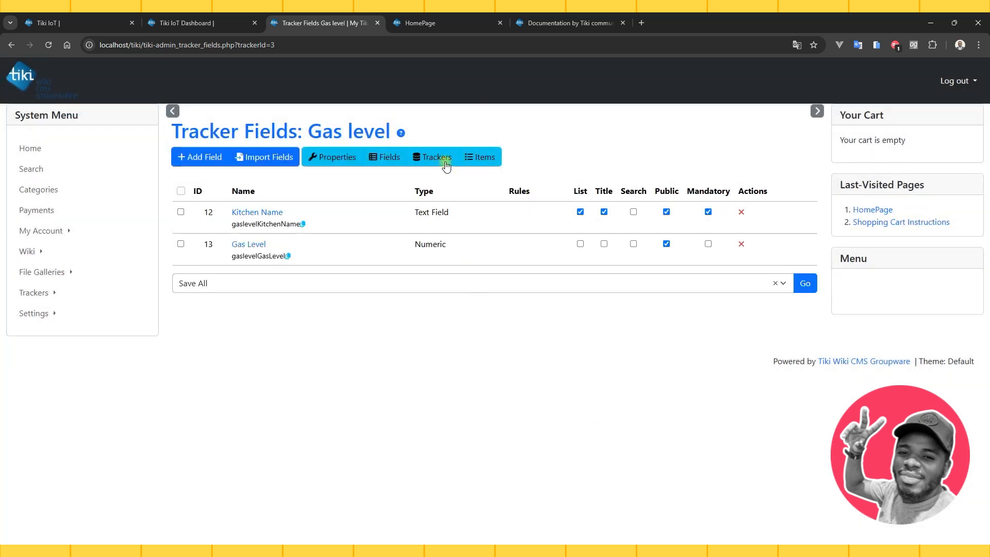
# Create a tracker item with kitchen name "Kitchen #1" and gas level 40.
pyautogui.click(485, 157)
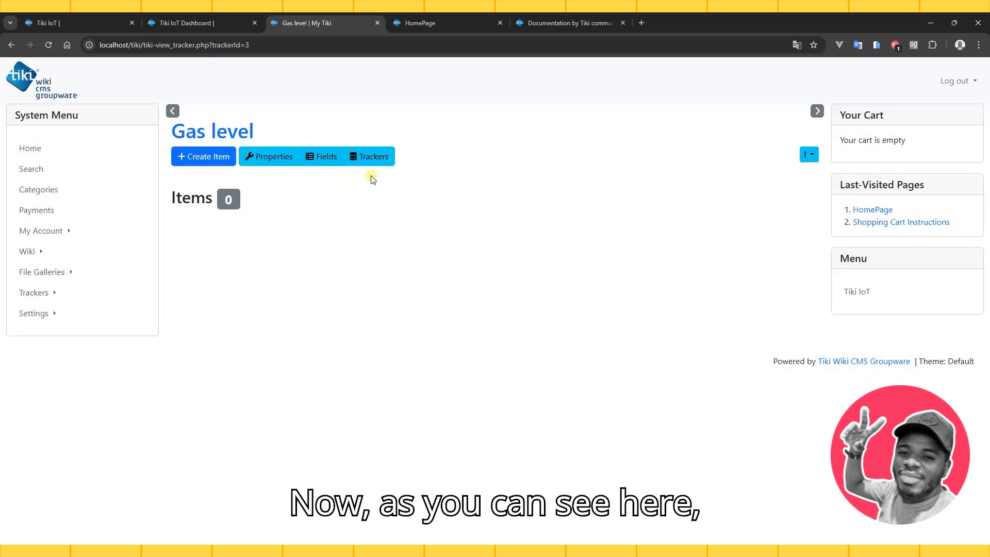
pyautogui.click(214, 159)
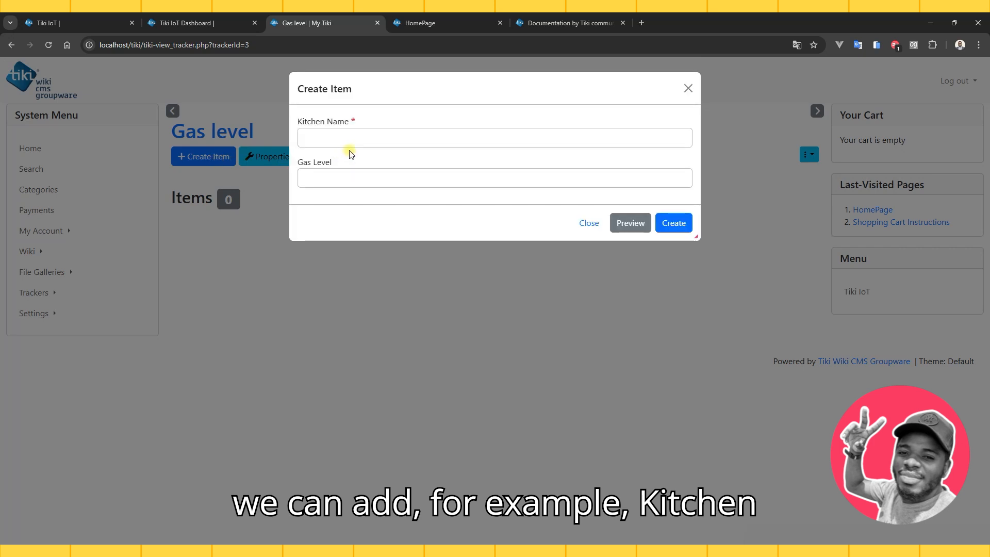
pyautogui.click(356, 137)
pyautogui.write('Kit')
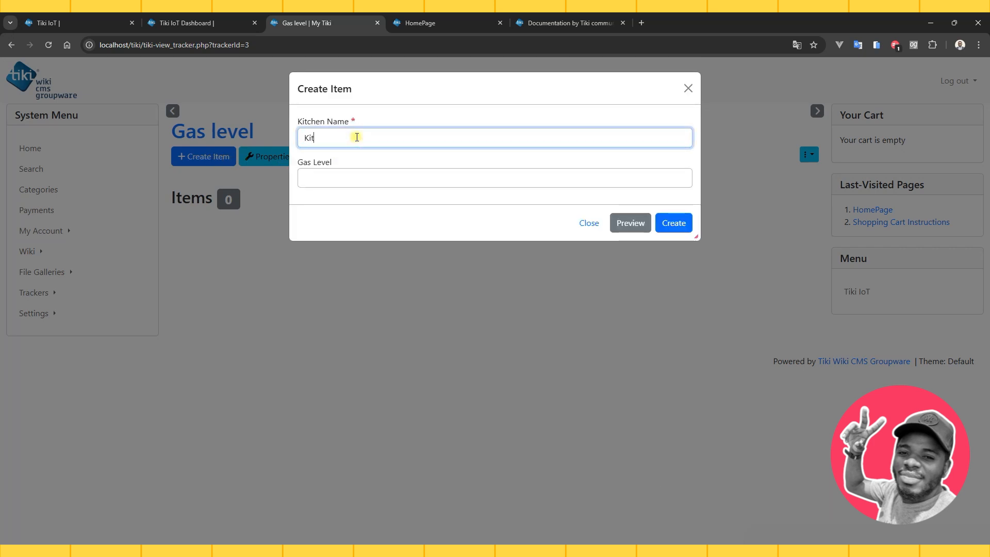
pyautogui.write('chen #')
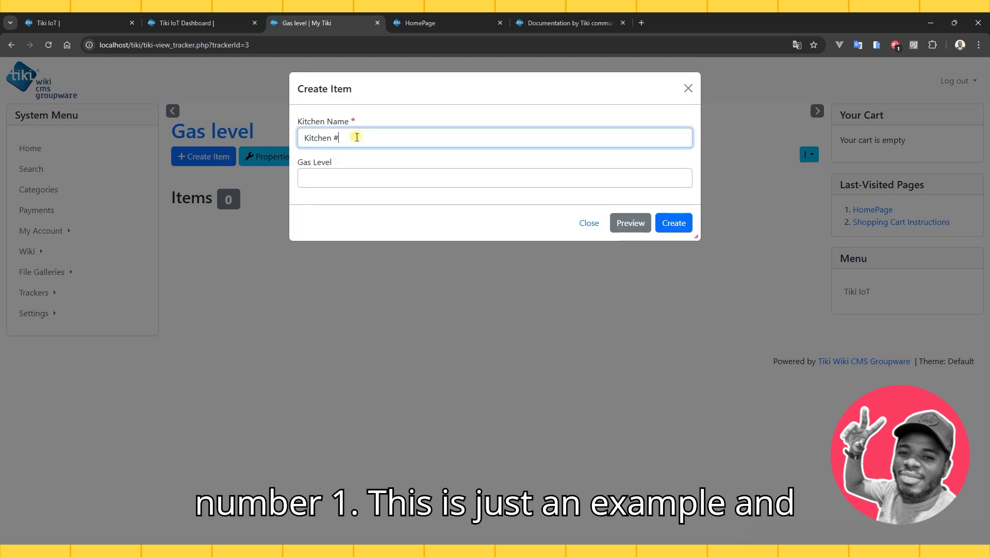
pyautogui.write('1')
pyautogui.click(367, 175)
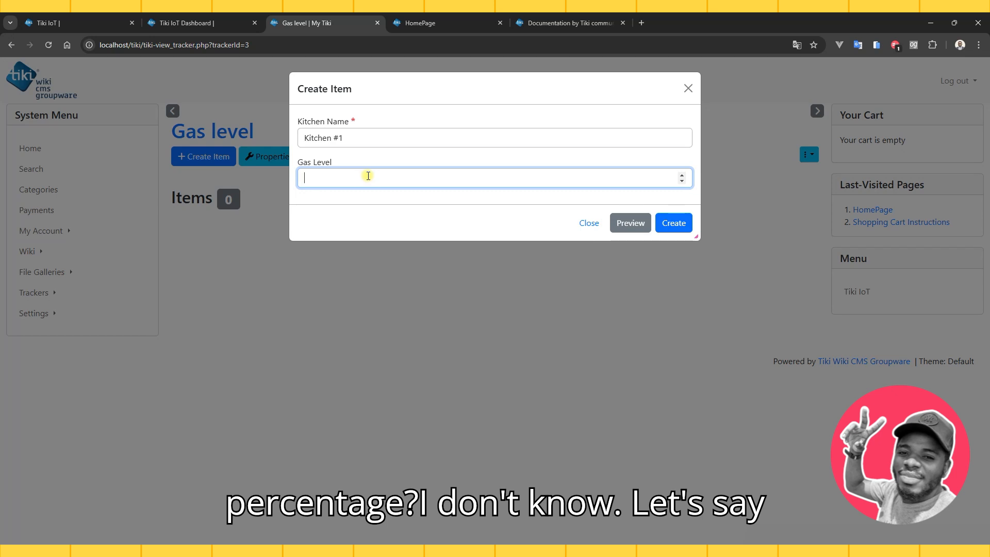
pyautogui.write('40')
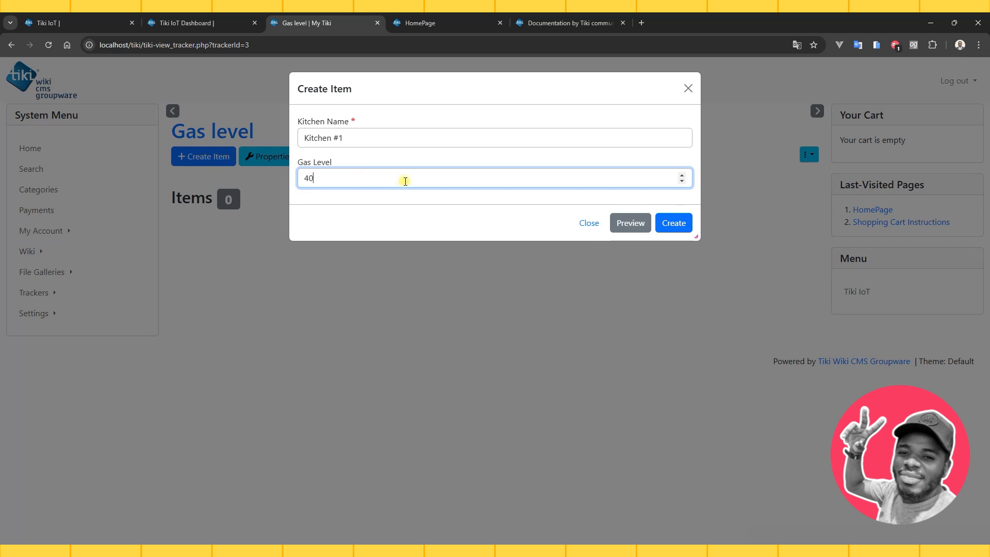
pyautogui.click(678, 221)
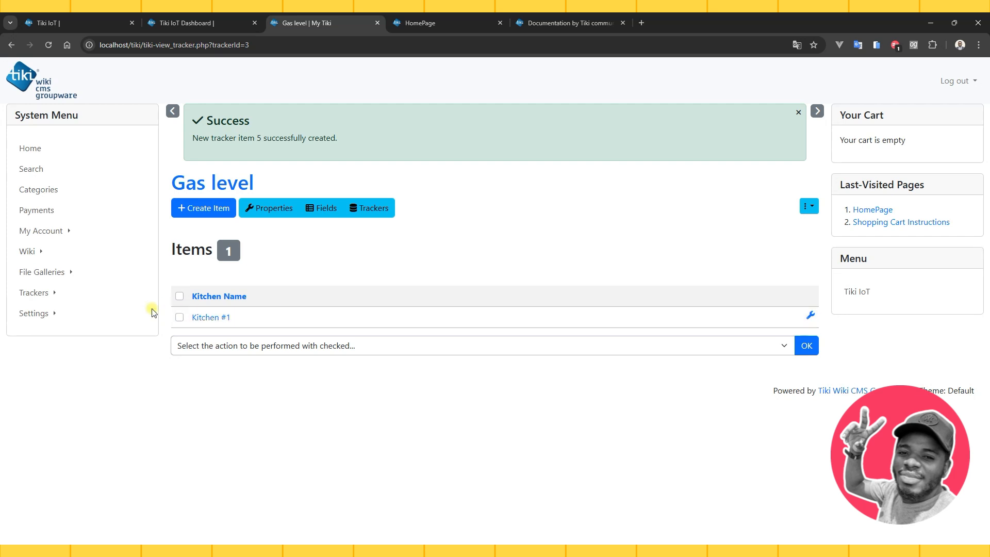
pyautogui.click(53, 315)
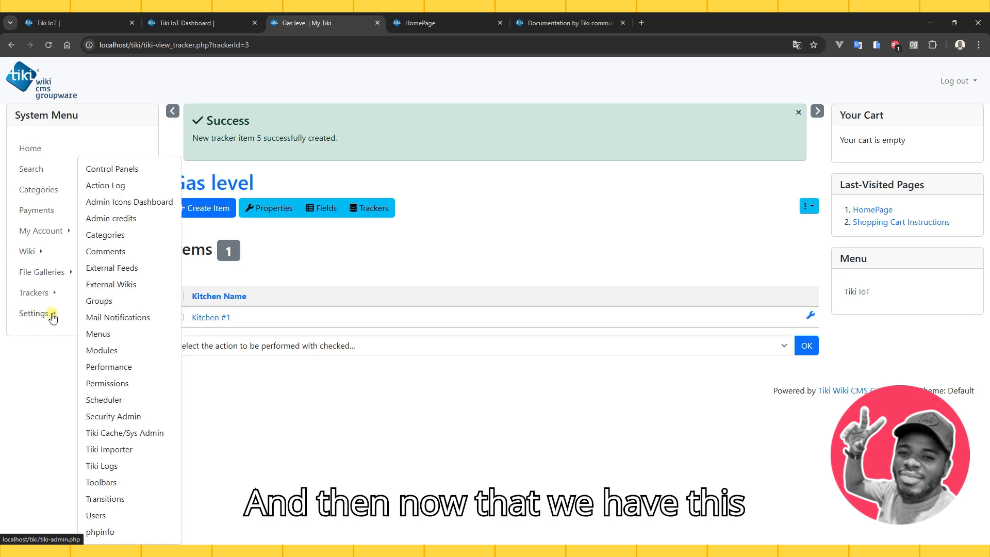
pyautogui.click(536, 368)
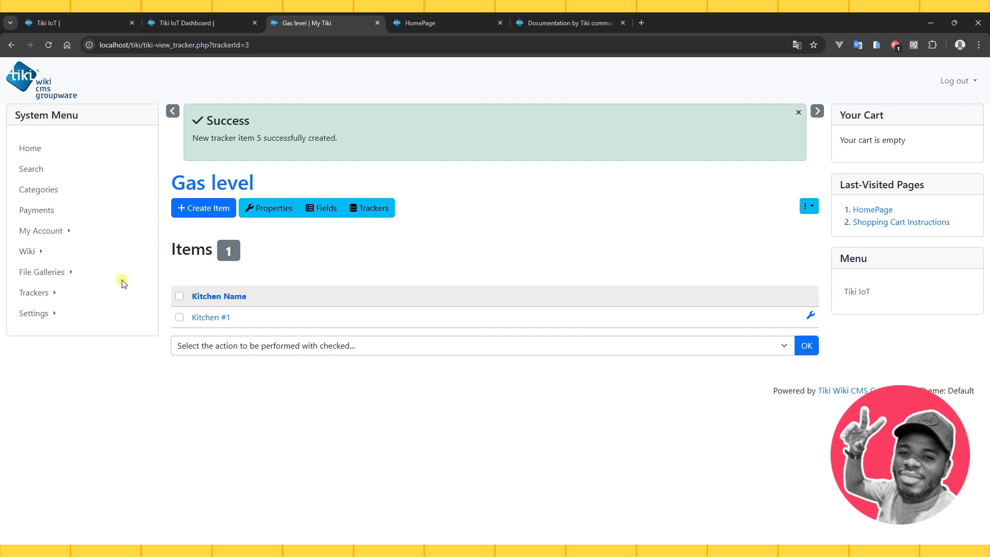
# Create a new IoT app named "Gas Level Tracker" with the Gas level tracker as its data backend.
pyautogui.click(854, 293)
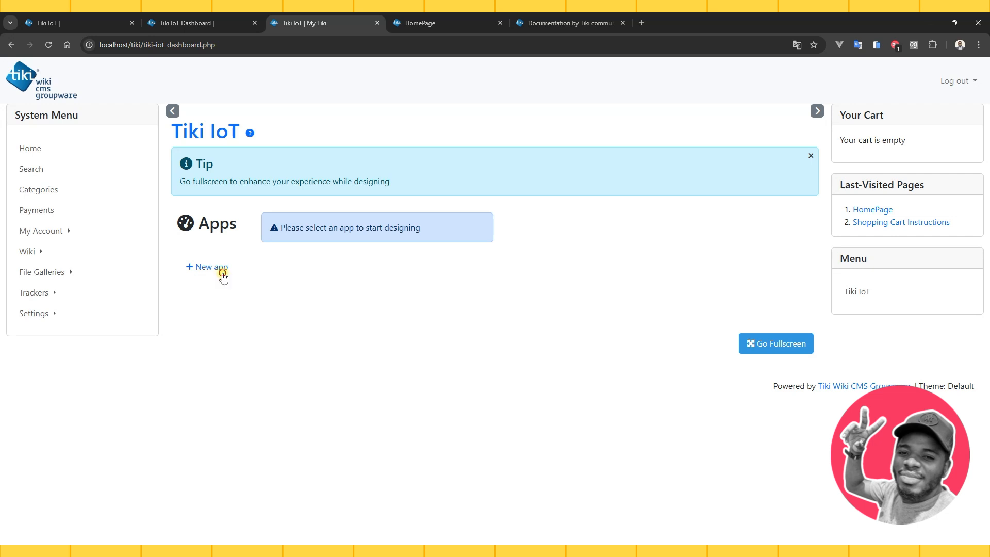
pyautogui.click(222, 272)
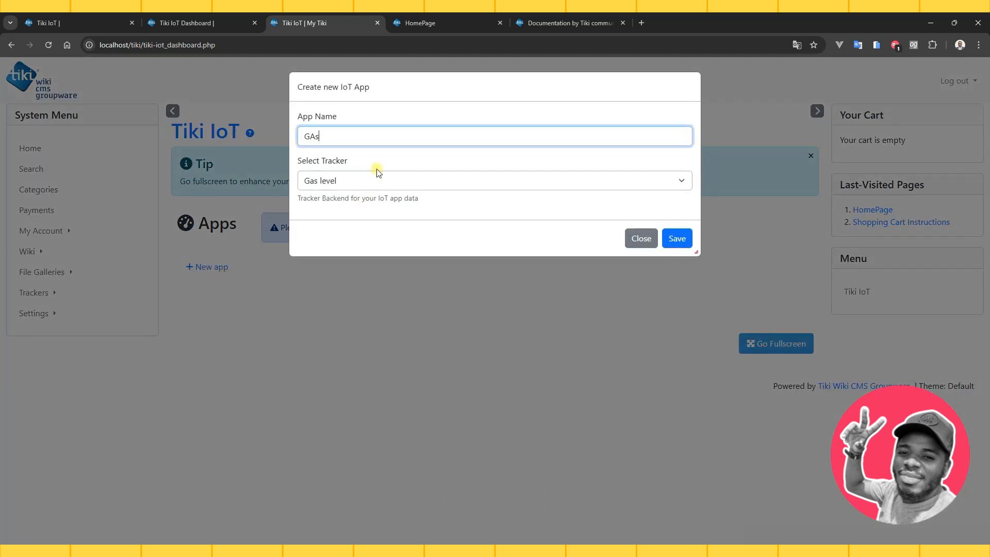
pyautogui.write('Gas Level')
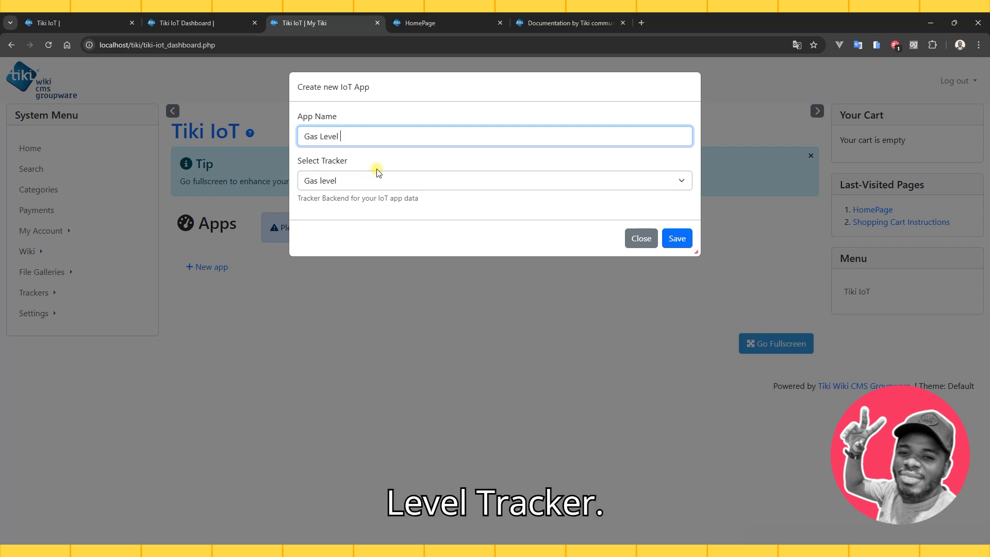
pyautogui.write(' Tracker')
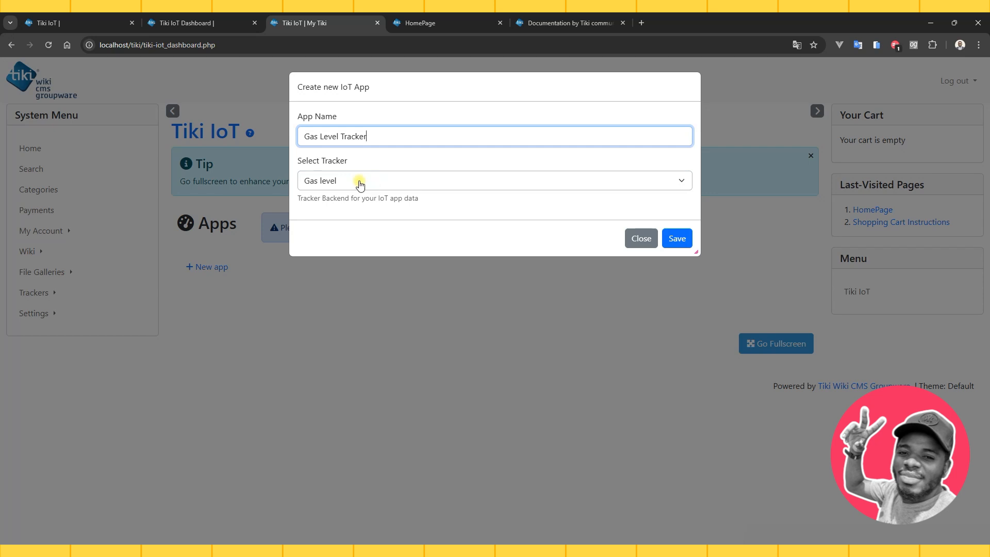
pyautogui.click(360, 183)
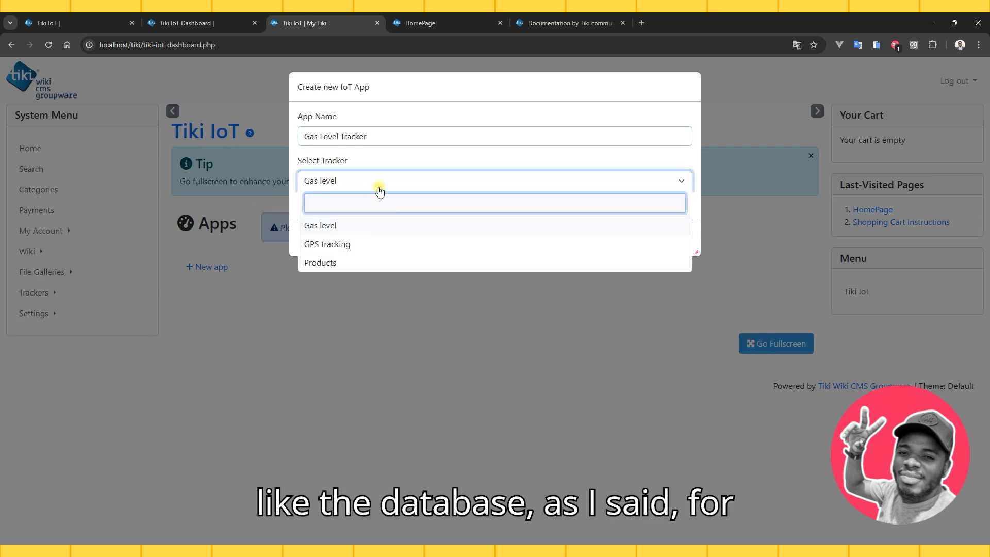
pyautogui.click(390, 226)
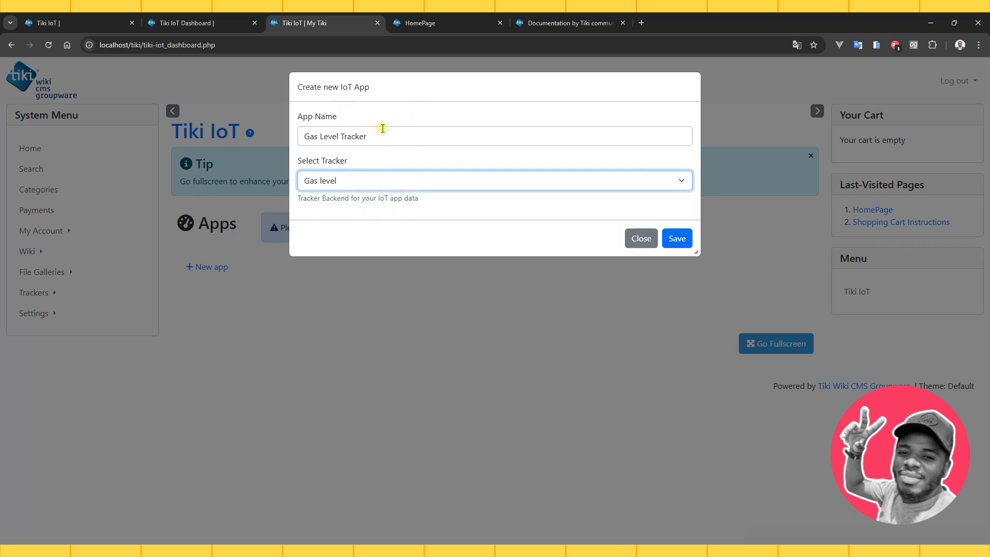
pyautogui.click(677, 238)
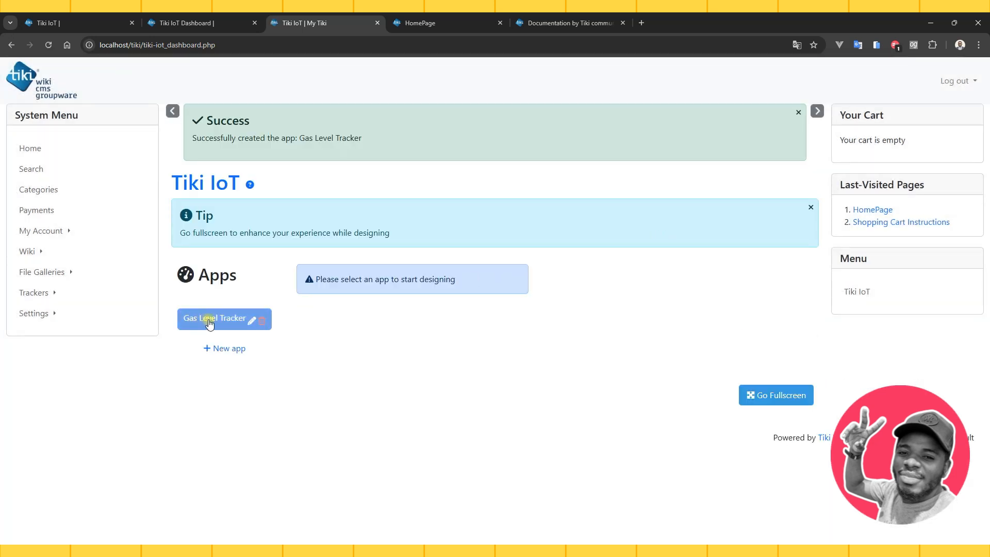
# Open the Gas Level Tracker app for designing and hide the System Menu column to widen the workspace.
pyautogui.click(209, 321)
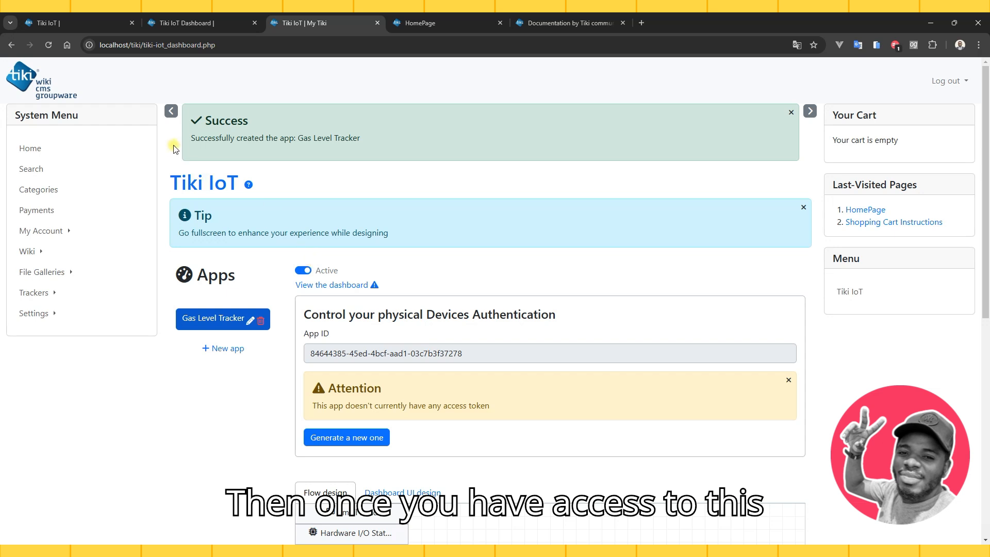
pyautogui.click(171, 111)
pyautogui.scroll(-1, 437, 269)
pyautogui.scroll(-5, 438, 269)
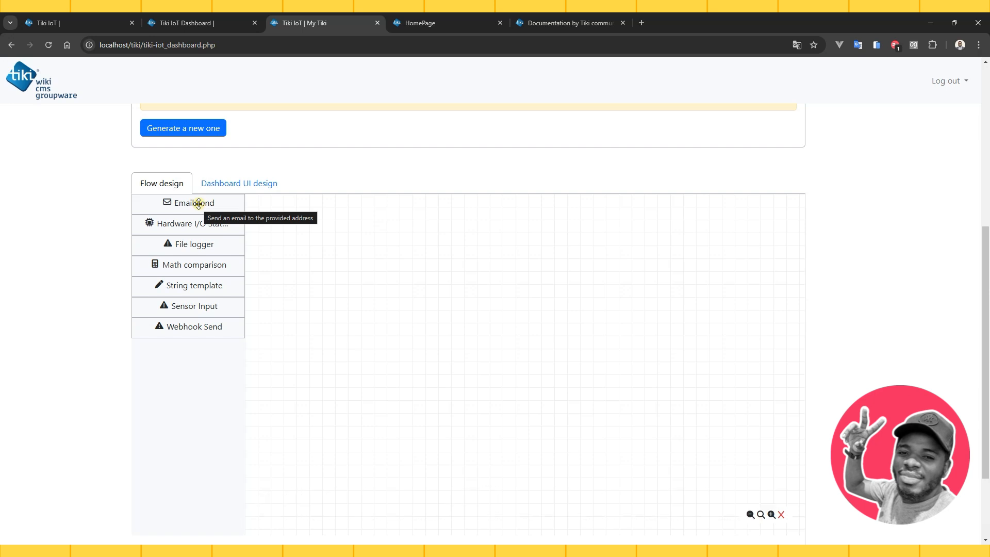
# Add a Sensor Input node to the flow, set it to Gas Level [Numeric] and place it near the canvas's left side.
pyautogui.moveTo(199, 204); pyautogui.dragTo(202, 227)
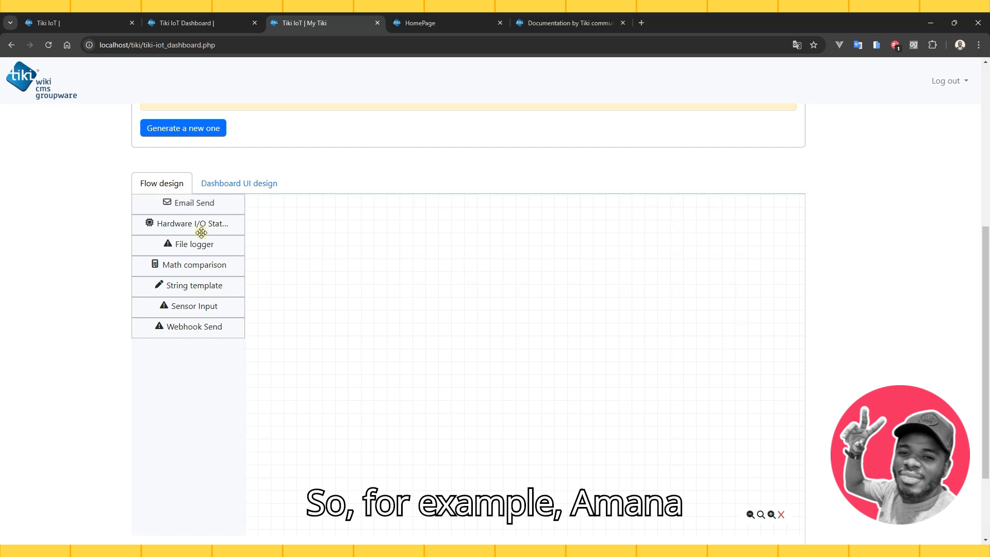
pyautogui.moveTo(199, 308); pyautogui.dragTo(479, 309)
pyautogui.click(467, 333)
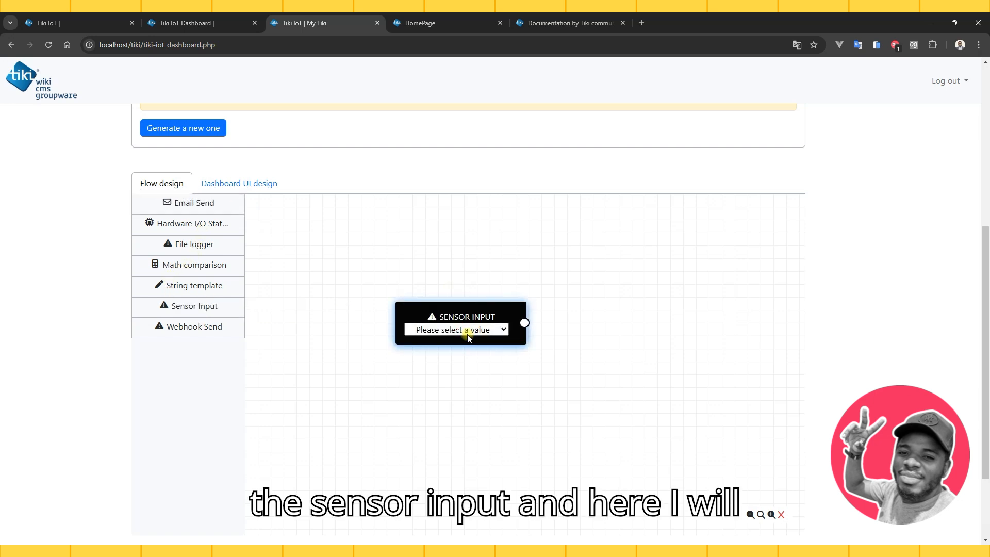
pyautogui.click(468, 375)
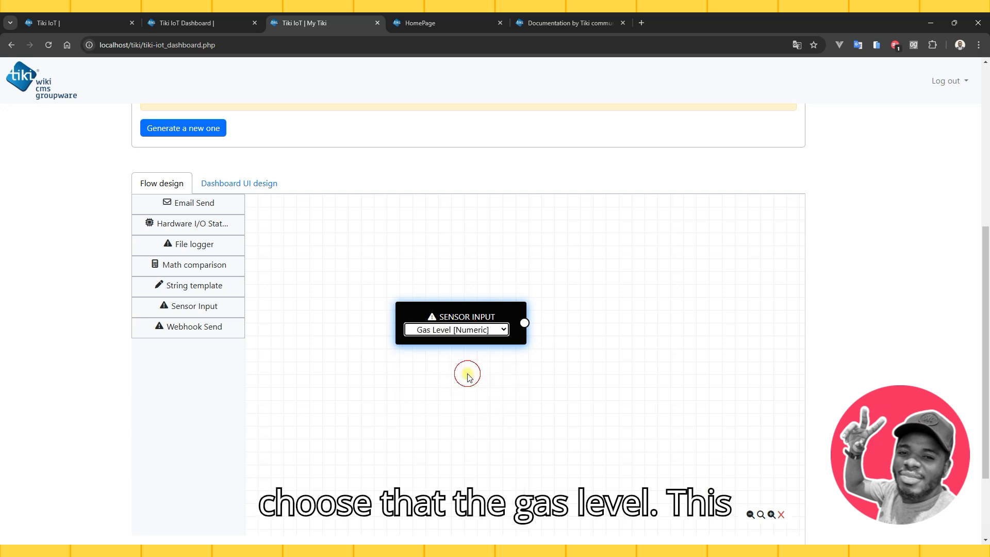
pyautogui.moveTo(466, 315); pyautogui.dragTo(407, 301)
pyautogui.click(418, 265)
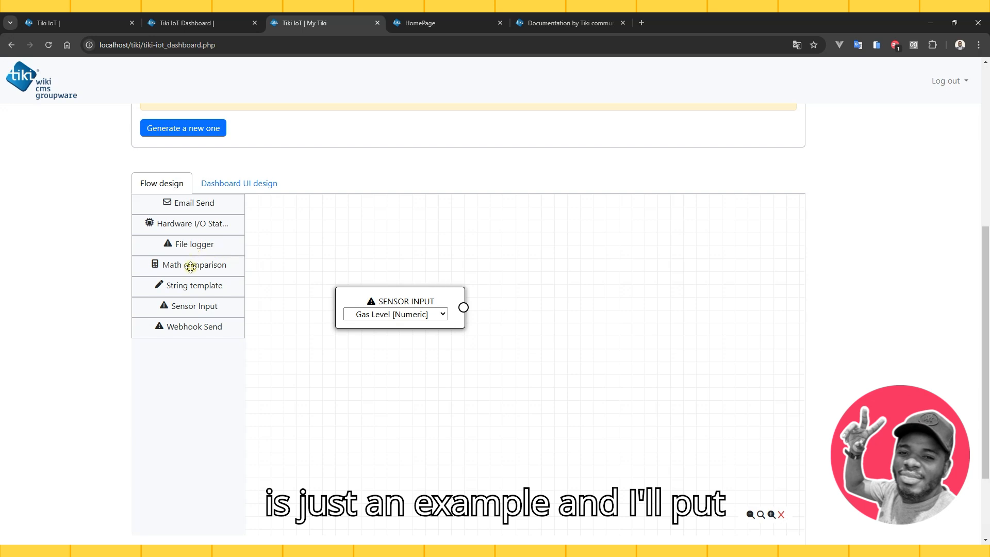
# Add a Math comparison node, connect the Sensor Input's output to it and arrange both nodes closer together.
pyautogui.moveTo(192, 265); pyautogui.dragTo(599, 331)
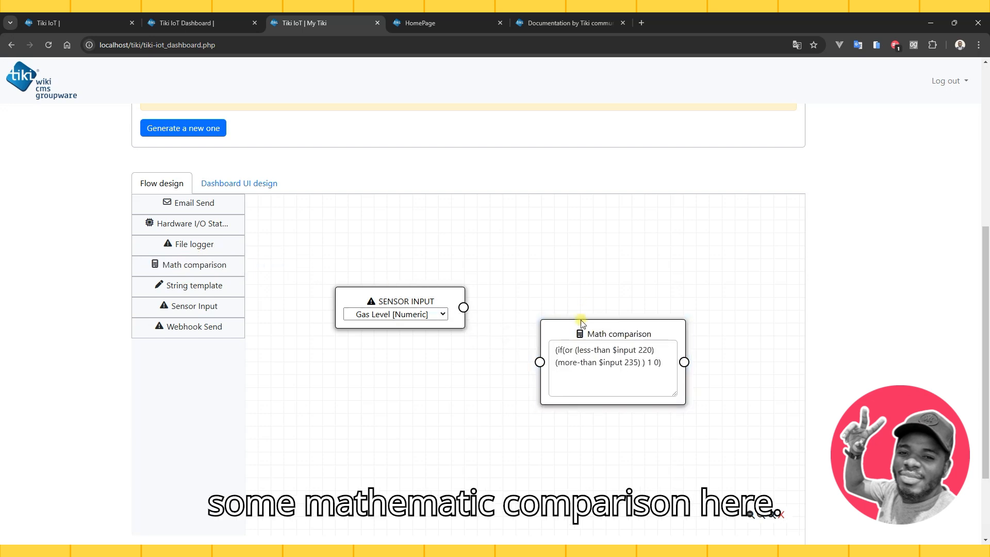
pyautogui.moveTo(459, 306)
pyautogui.mouseDown()
pyautogui.moveTo(524, 351)
pyautogui.moveTo(450, 311)
pyautogui.moveTo(536, 366)
pyautogui.moveTo(535, 283)
pyautogui.mouseUp()
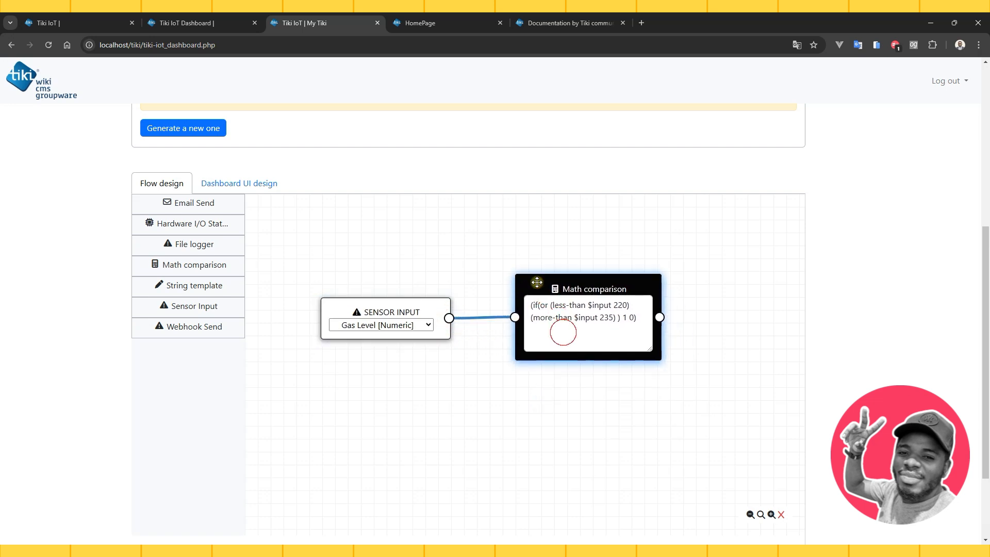
pyautogui.moveTo(640, 317); pyautogui.dragTo(653, 359)
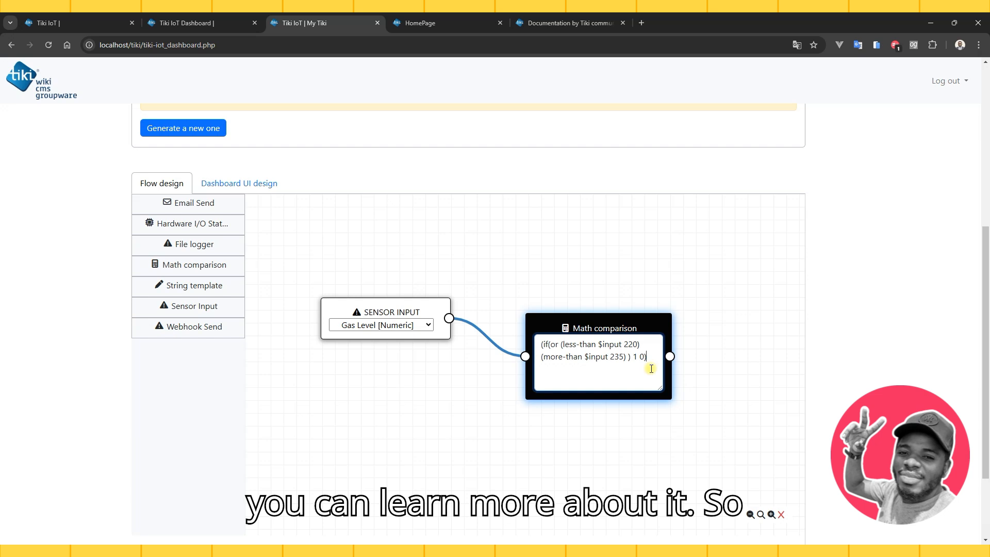
pyautogui.moveTo(588, 324); pyautogui.dragTo(524, 318)
pyautogui.moveTo(390, 312); pyautogui.dragTo(375, 292)
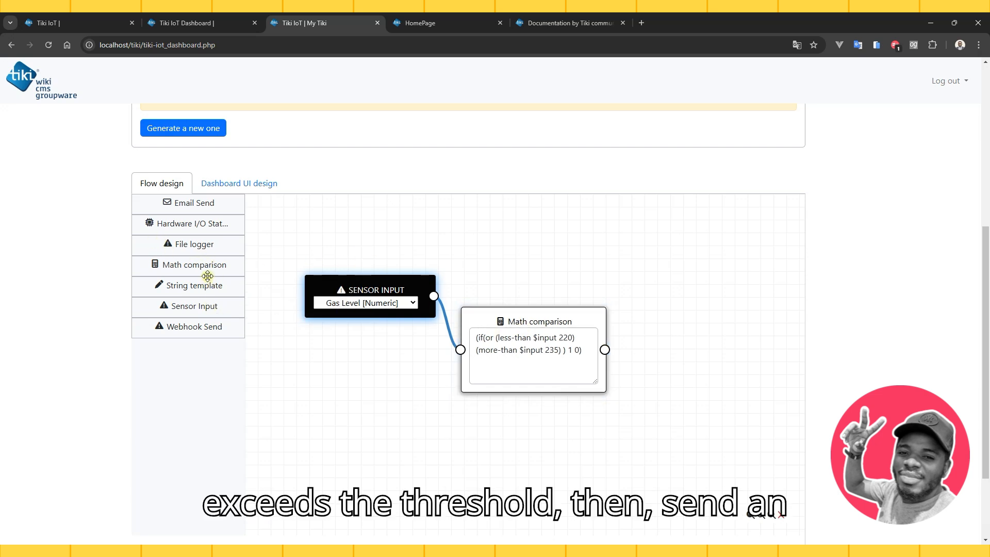
# Add Email Send, Webhook Send and Hardware I/O State Setting nodes beside the Math comparison node.
pyautogui.moveTo(208, 205); pyautogui.dragTo(741, 337)
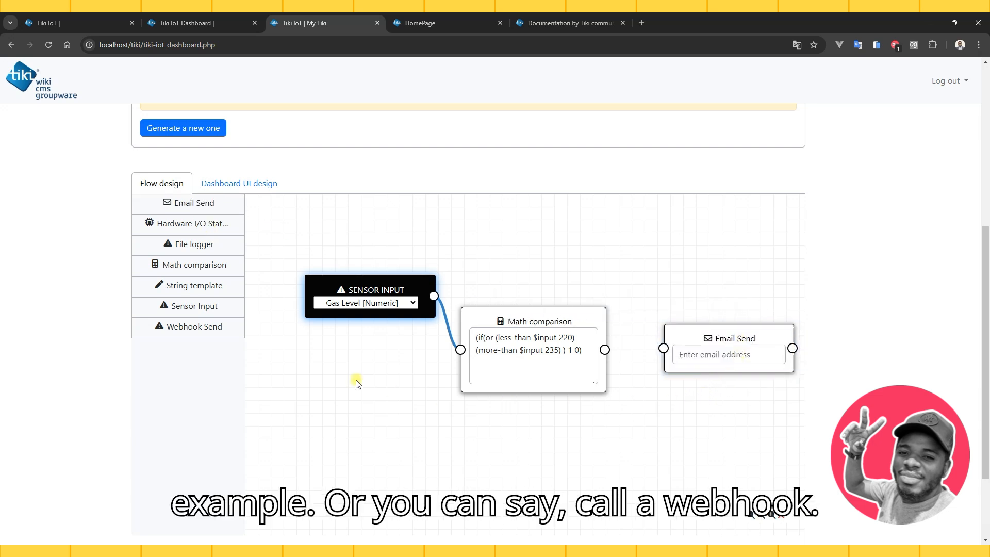
pyautogui.moveTo(195, 325); pyautogui.dragTo(736, 397)
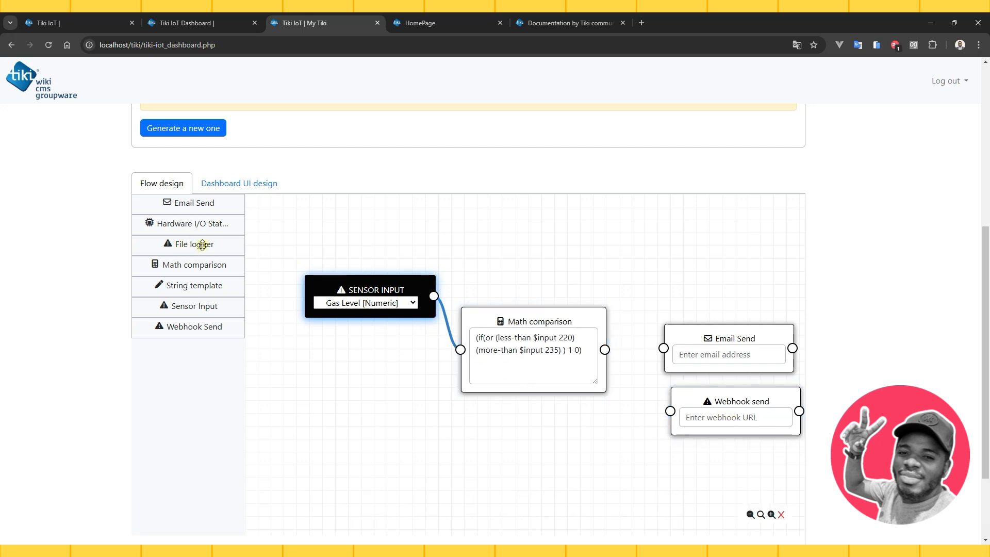
pyautogui.moveTo(207, 228); pyautogui.dragTo(719, 275)
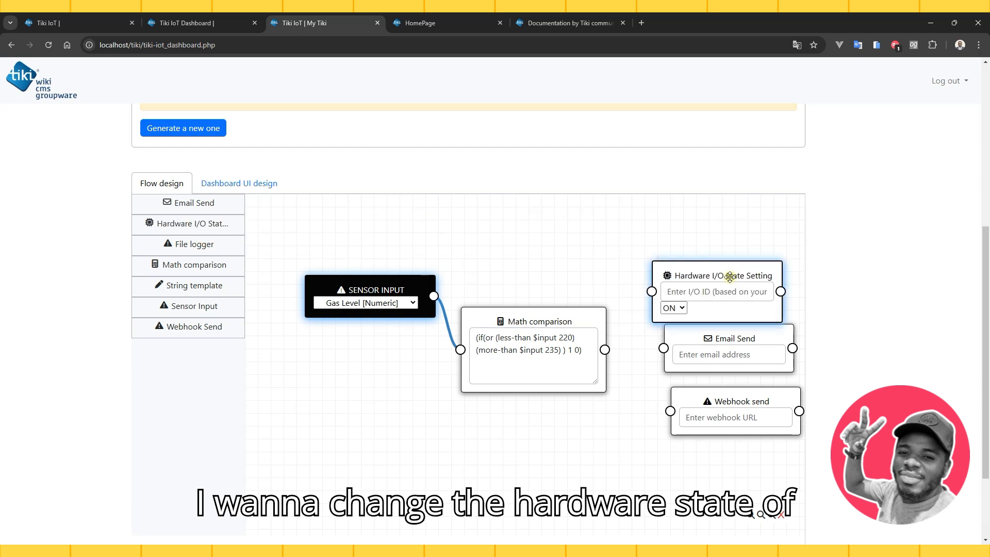
# Set the Hardware I/O State Setting node's state to OFF, leaving its I/O ID empty.
pyautogui.click(722, 292)
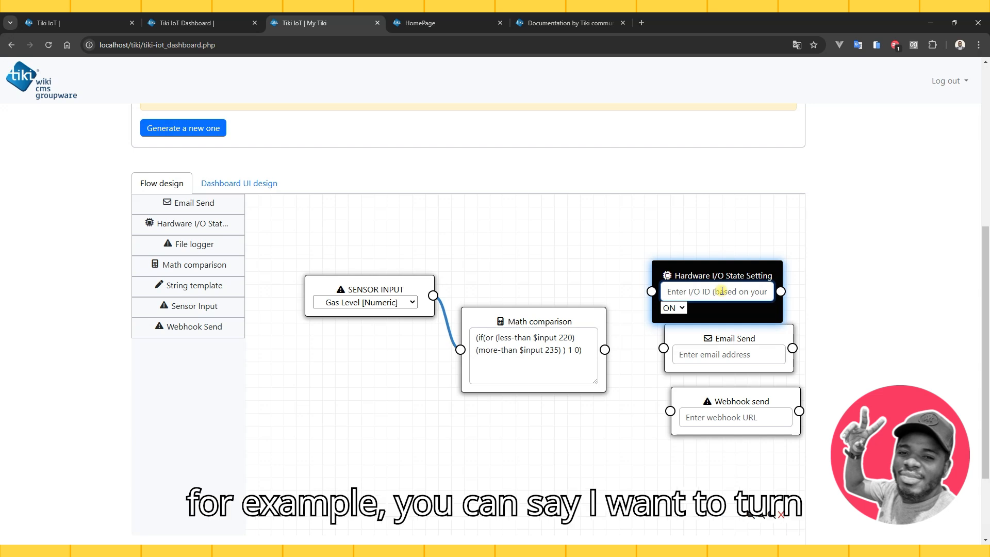
pyautogui.click(673, 308)
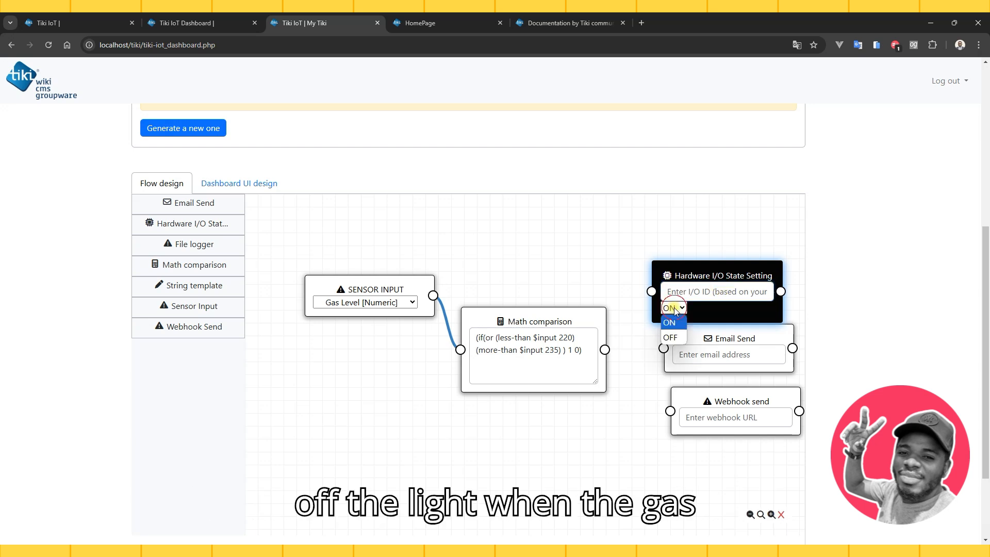
pyautogui.click(684, 323)
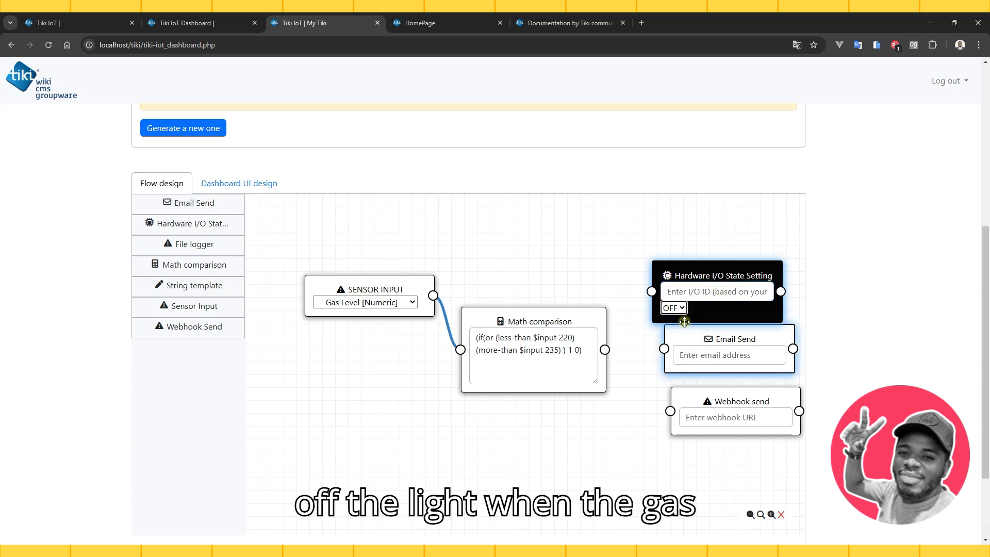
pyautogui.click(692, 298)
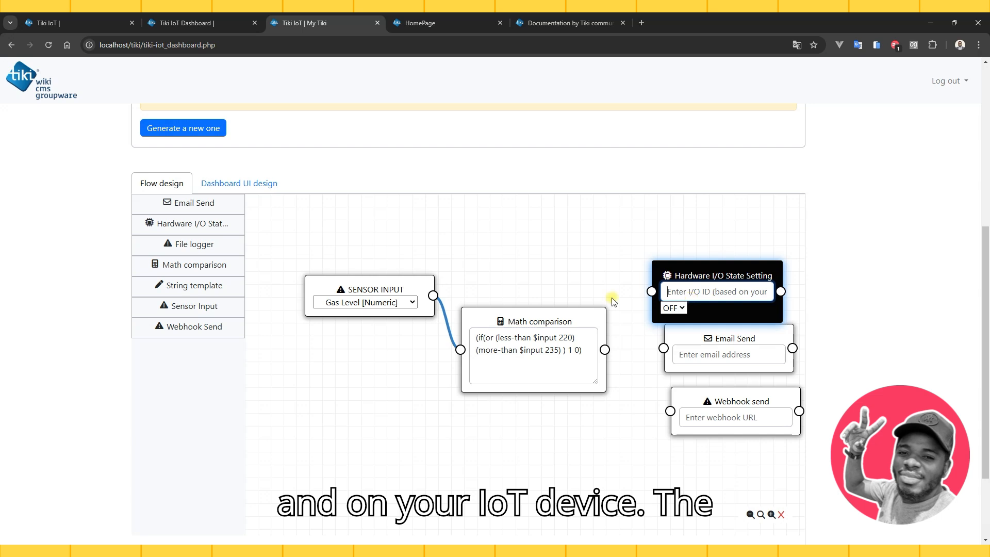
# In the Dashboard UI design, configure a Half gauge widget with Gas Level as data source and the bold icon.
pyautogui.click(261, 185)
pyautogui.scroll(-4, 450, 261)
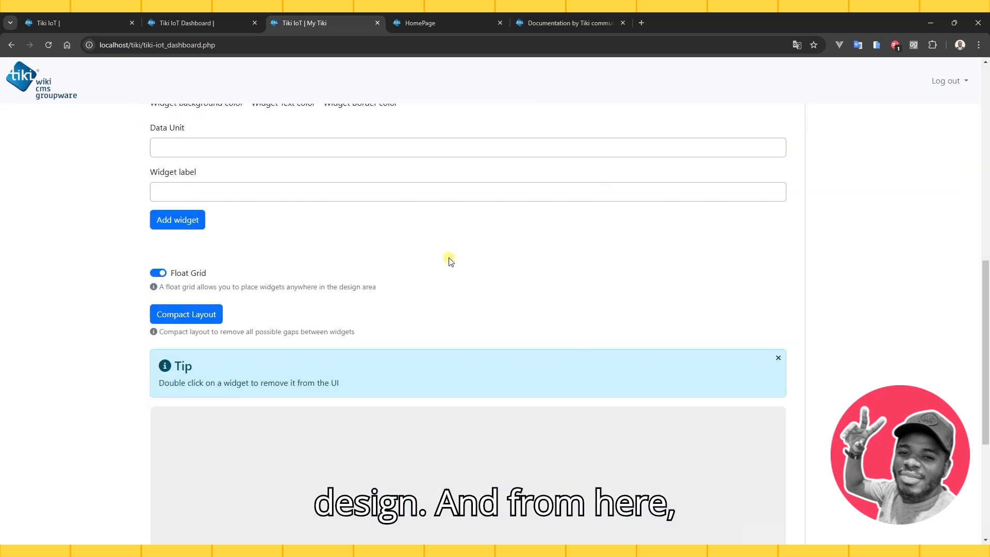
pyautogui.scroll(-5, 450, 262)
pyautogui.scroll(5, 449, 261)
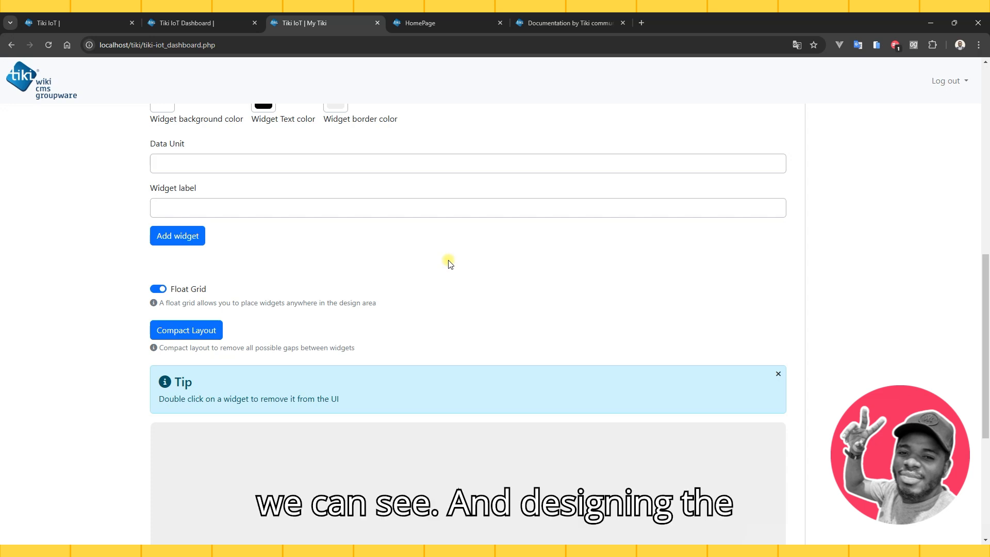
pyautogui.scroll(3, 412, 199)
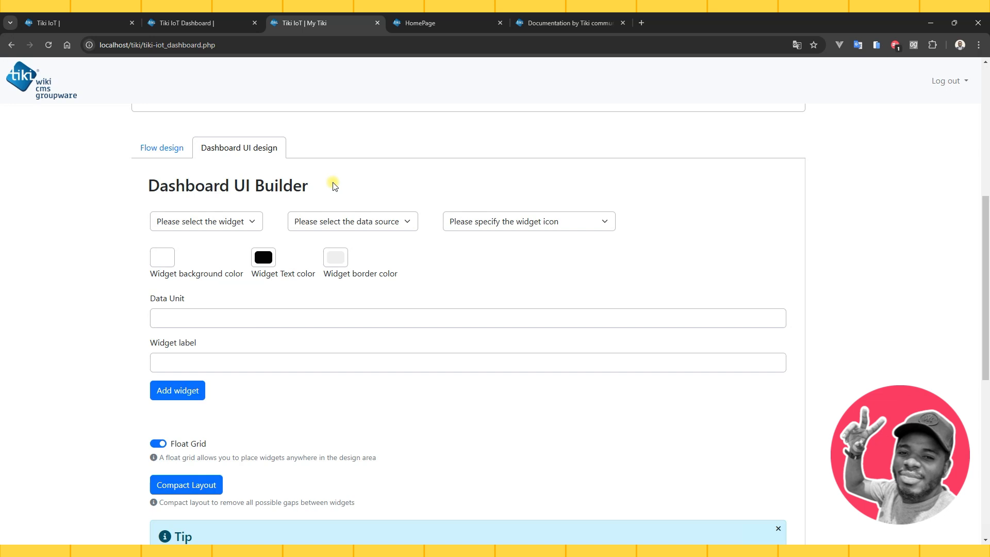
pyautogui.click(233, 222)
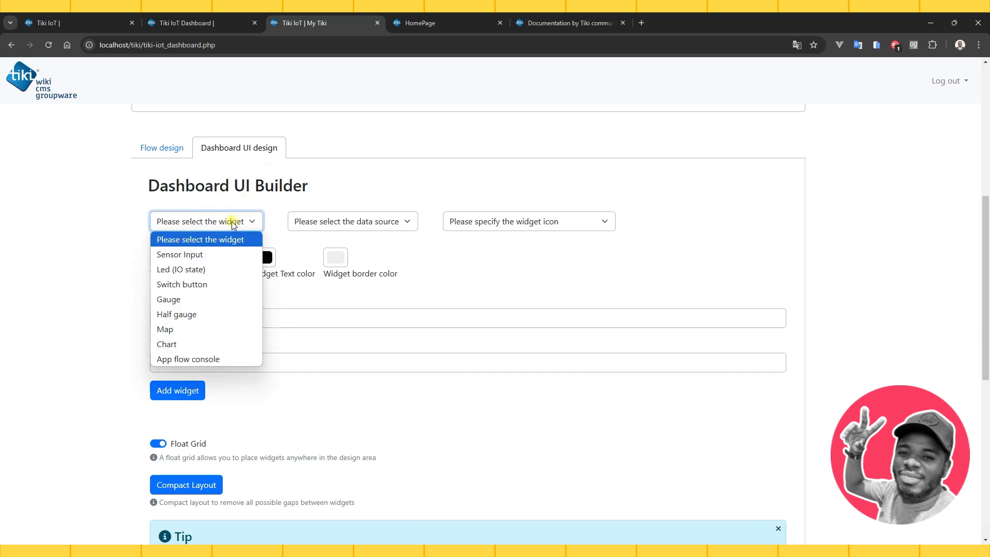
pyautogui.click(203, 314)
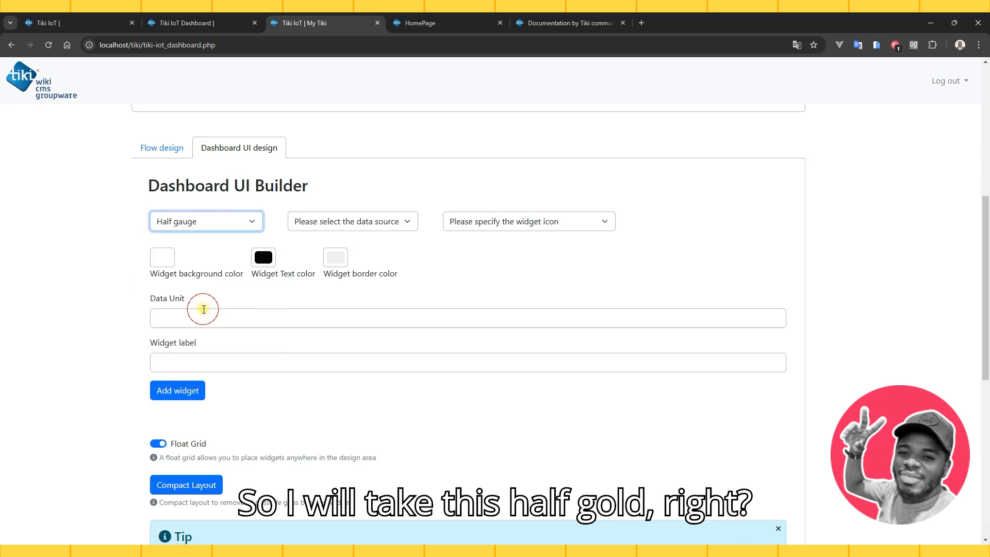
pyautogui.click(332, 227)
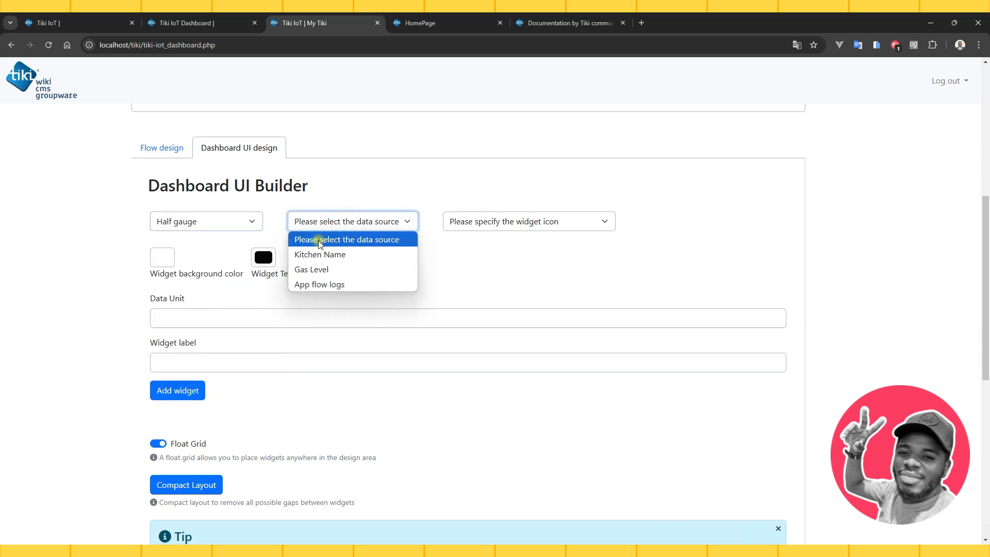
pyautogui.click(334, 268)
pyautogui.click(521, 222)
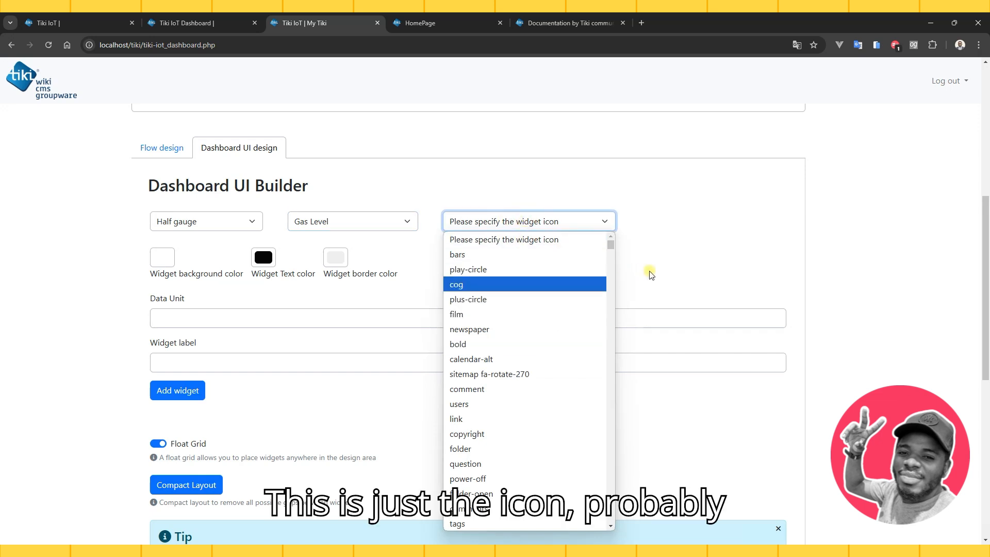
pyautogui.click(531, 344)
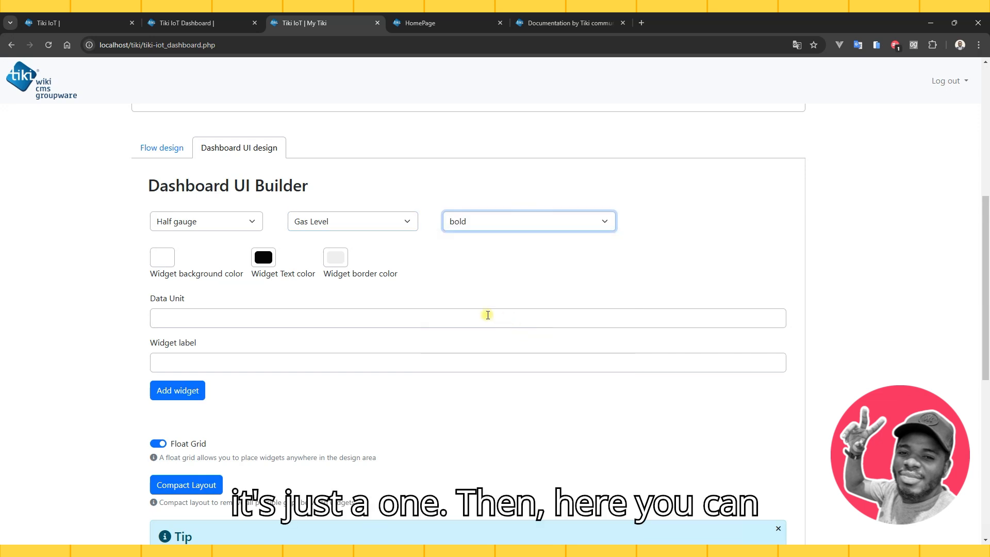
# Set the widget's background color to near-black and its text color to a very light grey.
pyautogui.click(168, 264)
pyautogui.click(157, 332)
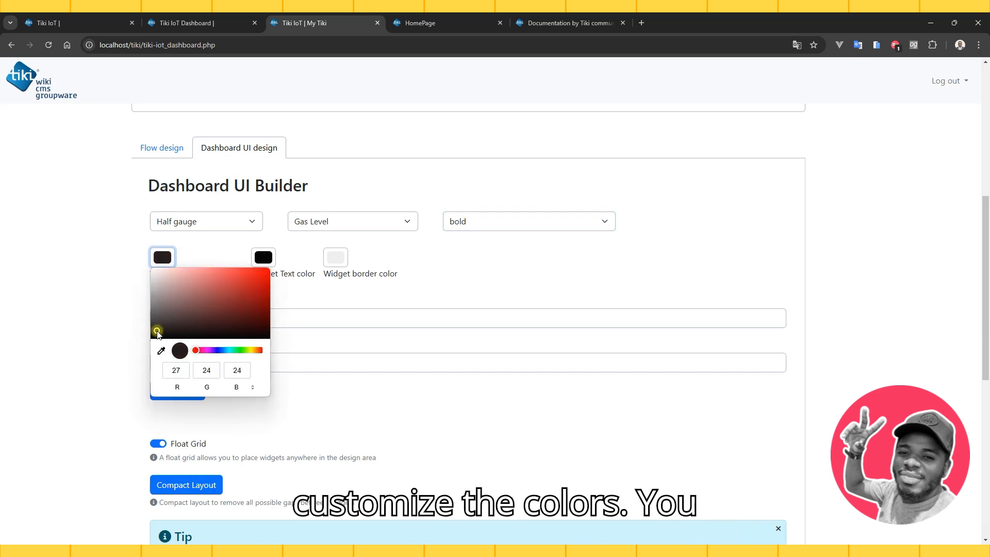
pyautogui.click(460, 296)
pyautogui.click(263, 257)
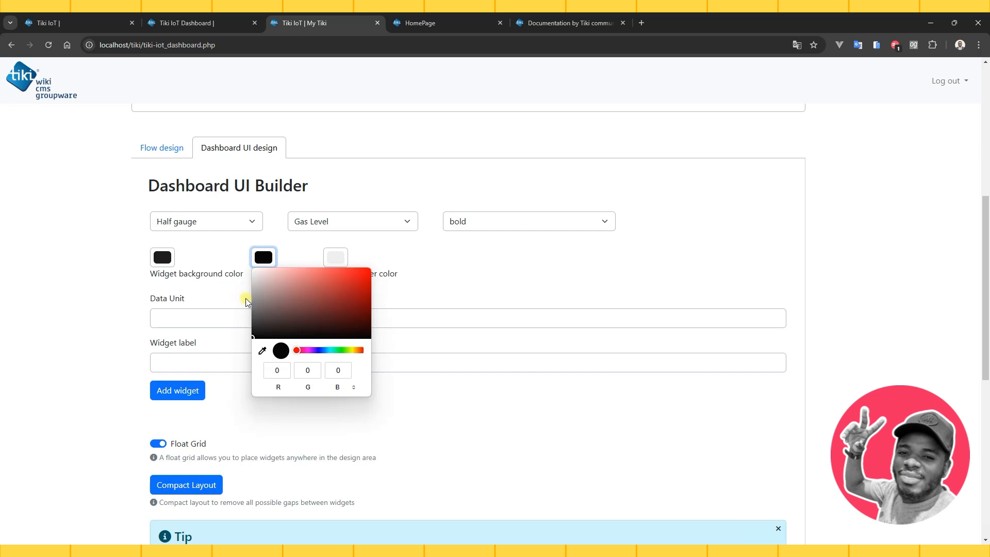
pyautogui.moveTo(274, 307); pyautogui.dragTo(253, 272)
pyautogui.click(593, 290)
pyautogui.scroll(-1, 416, 284)
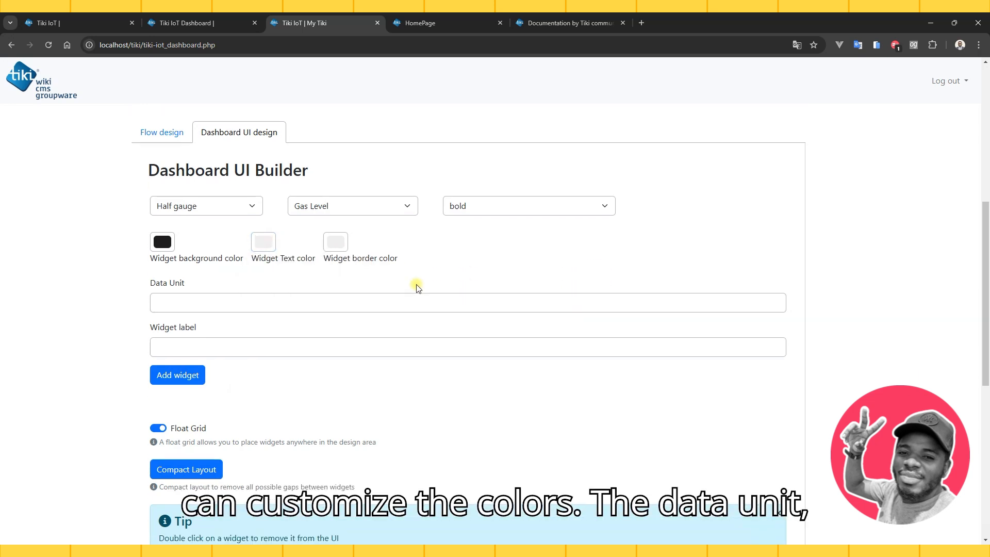
# Set the gauge widget's data unit to % and its label to "Gas Level".
pyautogui.scroll(-3, 417, 287)
pyautogui.scroll(3, 285, 190)
pyautogui.click(238, 265)
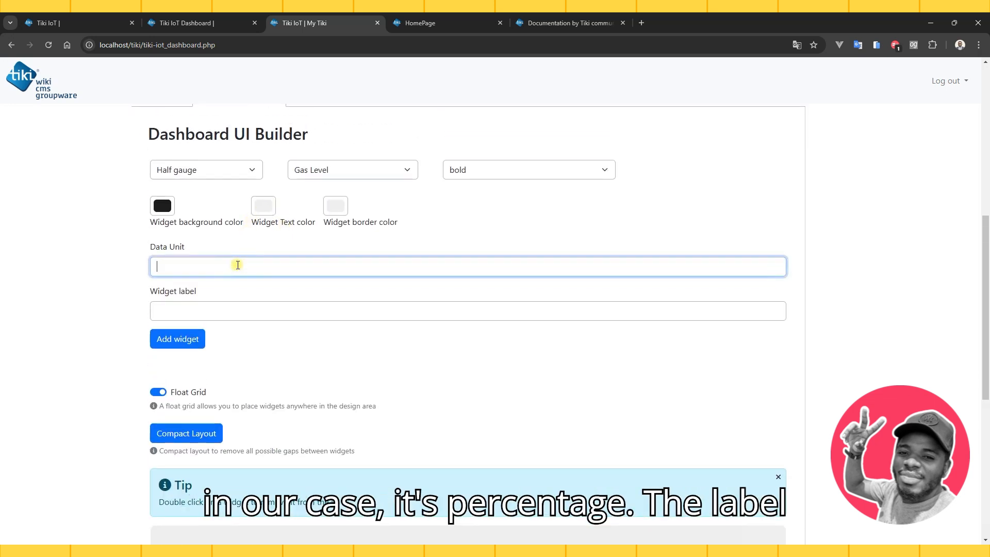
pyautogui.write('%')
pyautogui.click(249, 307)
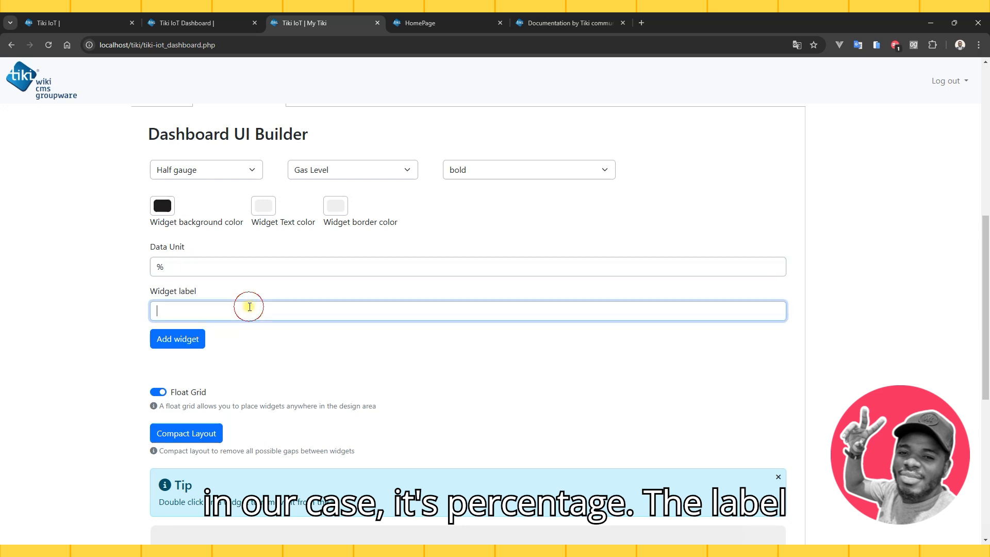
pyautogui.write('Gas ')
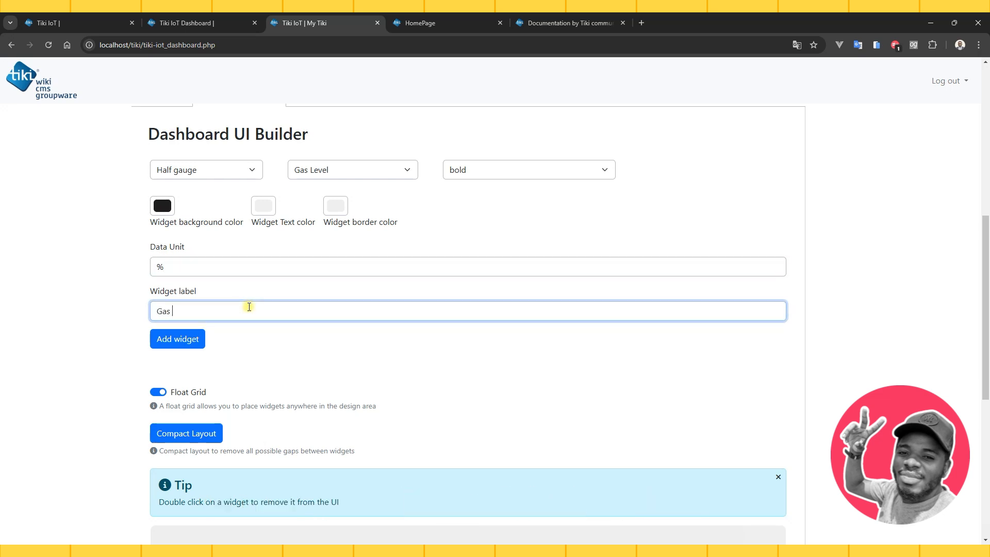
pyautogui.write('Level')
# Add the widget to the design area and enlarge it to about a third of the area's width.
pyautogui.scroll(-3, 215, 176)
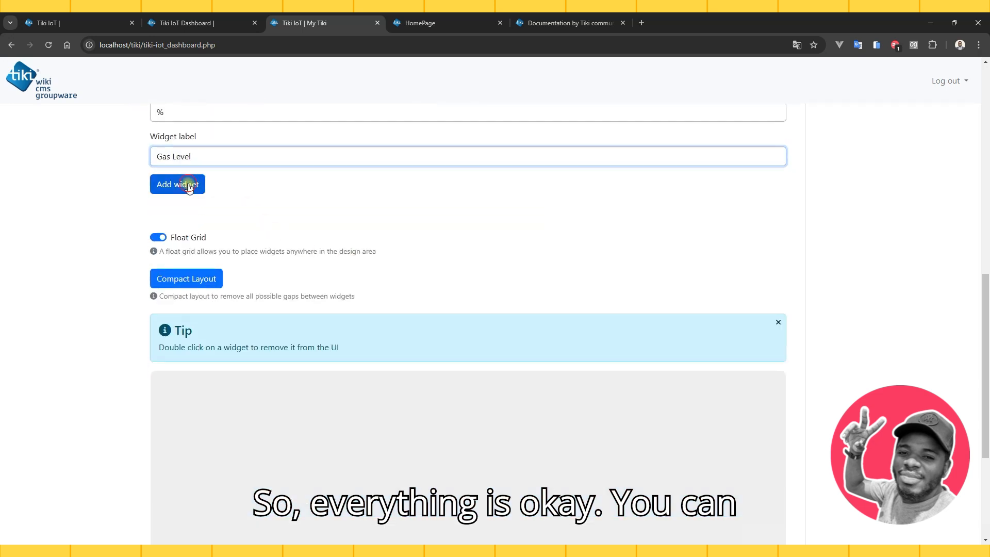
pyautogui.click(191, 185)
pyautogui.scroll(-4, 326, 191)
pyautogui.moveTo(240, 202); pyautogui.dragTo(340, 315)
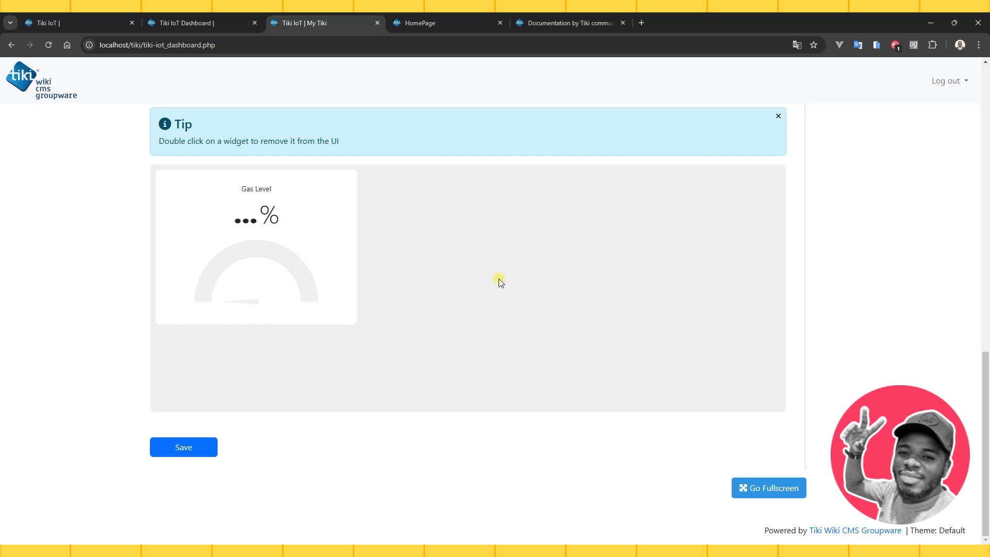
# Save the Gas Level Tracker's dashboard UI design.
pyautogui.scroll(1, 440, 285)
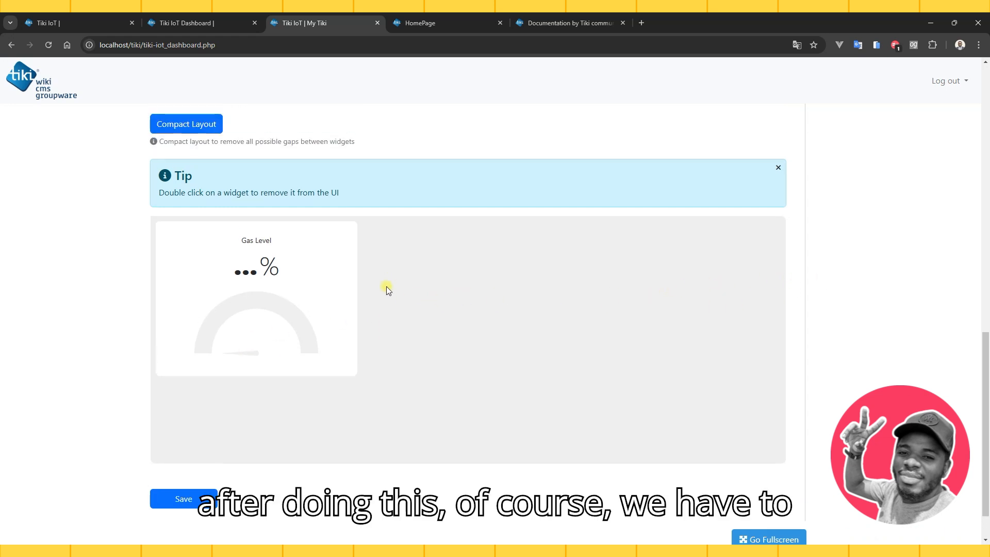
pyautogui.scroll(1, 385, 286)
pyautogui.scroll(-2, 386, 287)
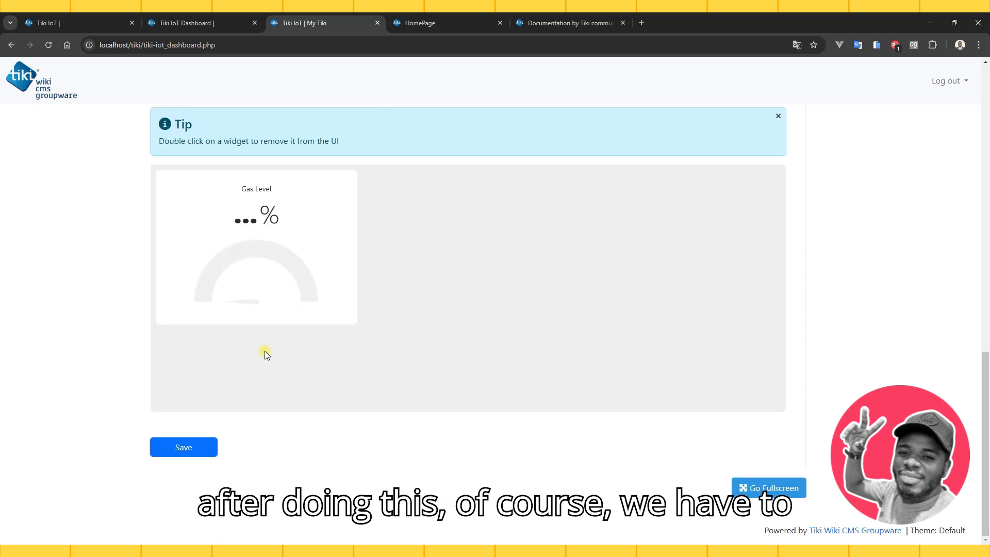
pyautogui.click(204, 450)
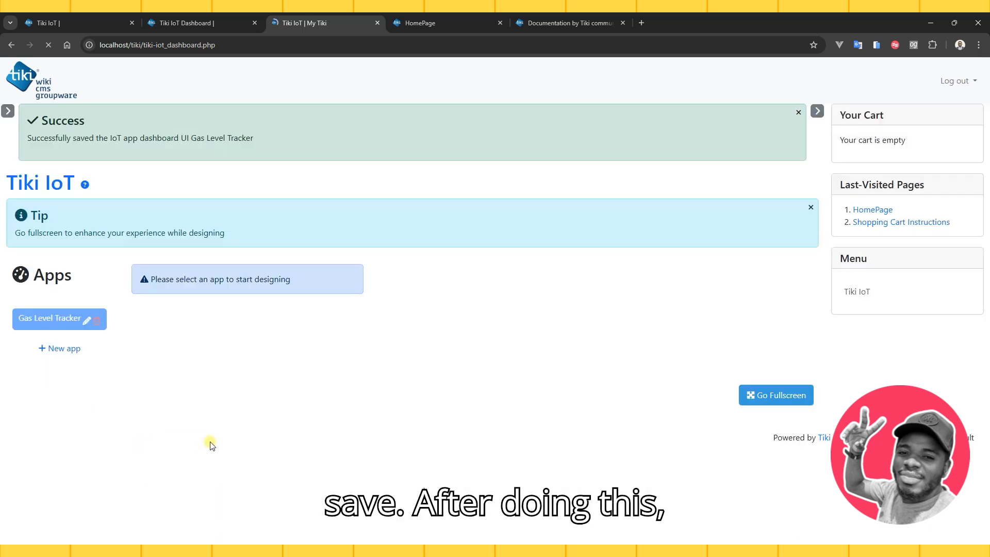
# Reopen the Gas Level Tracker app and view its dashboard.
pyautogui.click(63, 320)
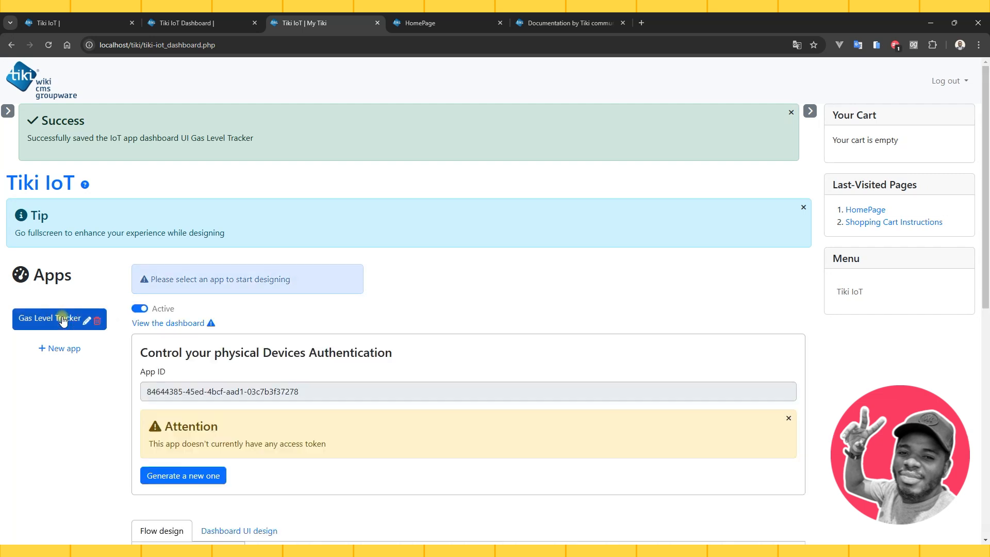
pyautogui.scroll(-2, 328, 294)
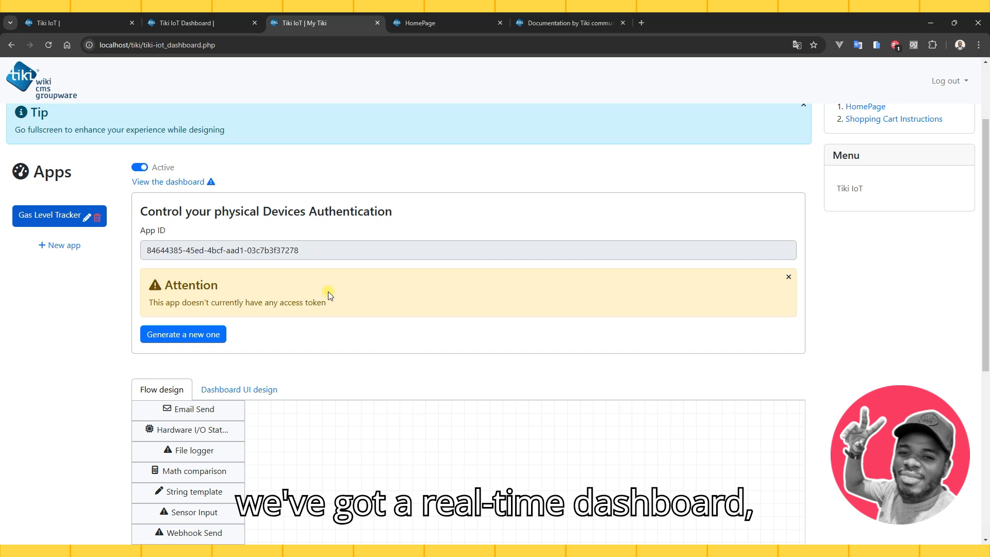
pyautogui.click(166, 184)
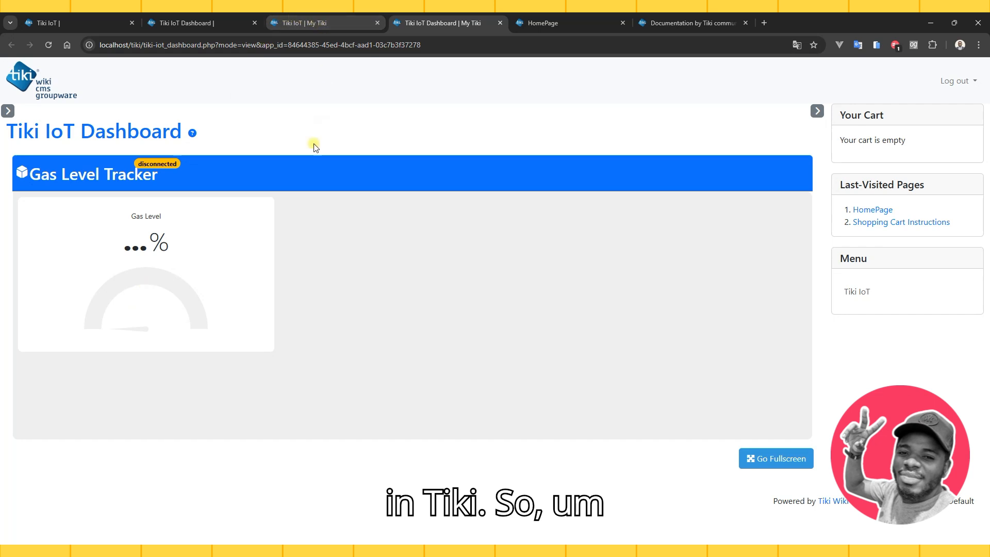
# Return to the Gas Level Tracker's design page and review its device authentication and flow design sections.
pyautogui.click(327, 26)
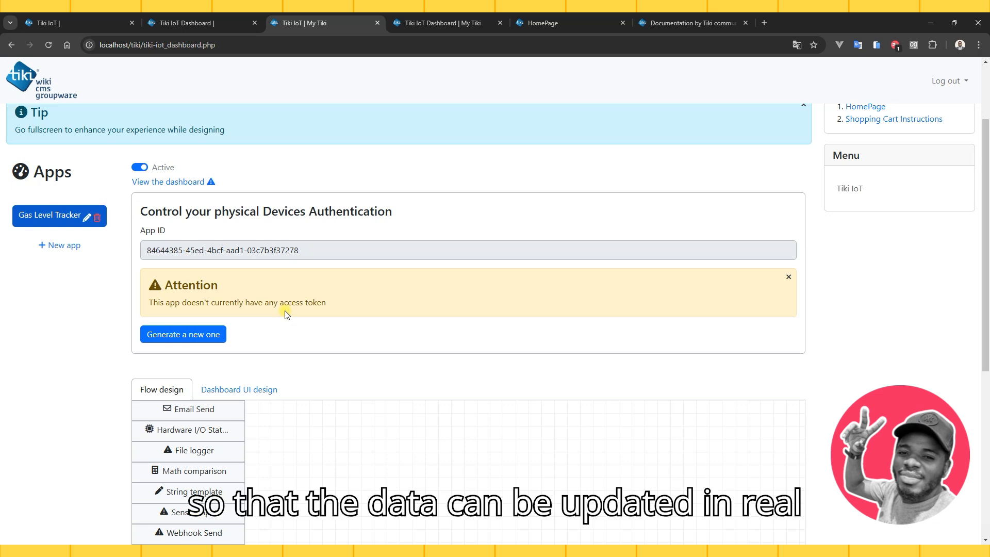
pyautogui.scroll(-5, 481, 283)
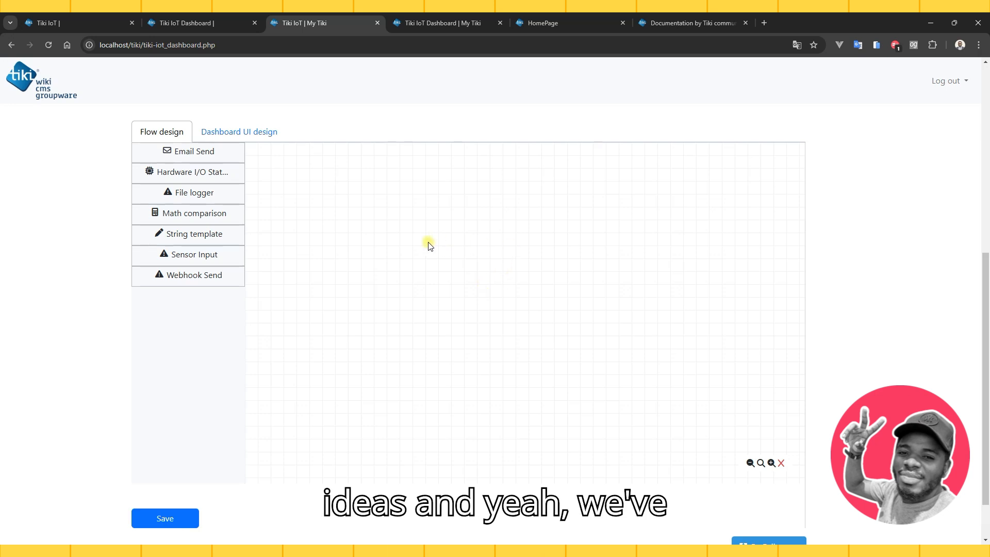
pyautogui.scroll(4, 429, 244)
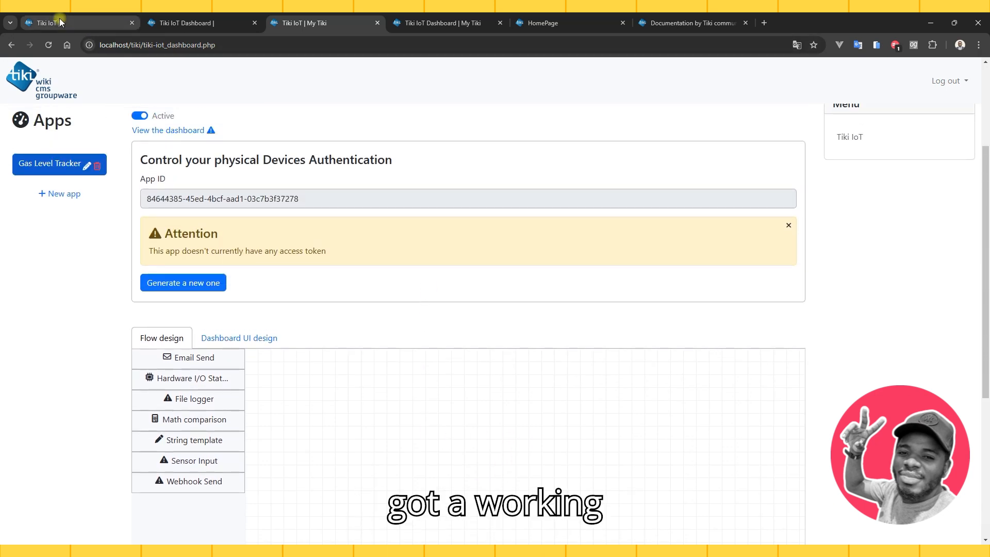
# Switch to the already configured Temperature tracker app and open its live dashboard.
pyautogui.click(60, 20)
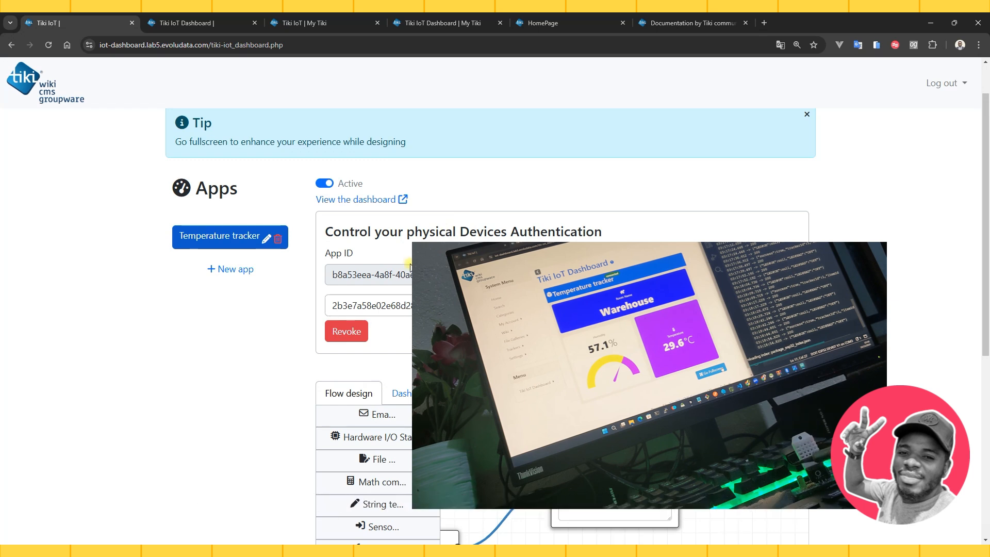
pyautogui.click(359, 200)
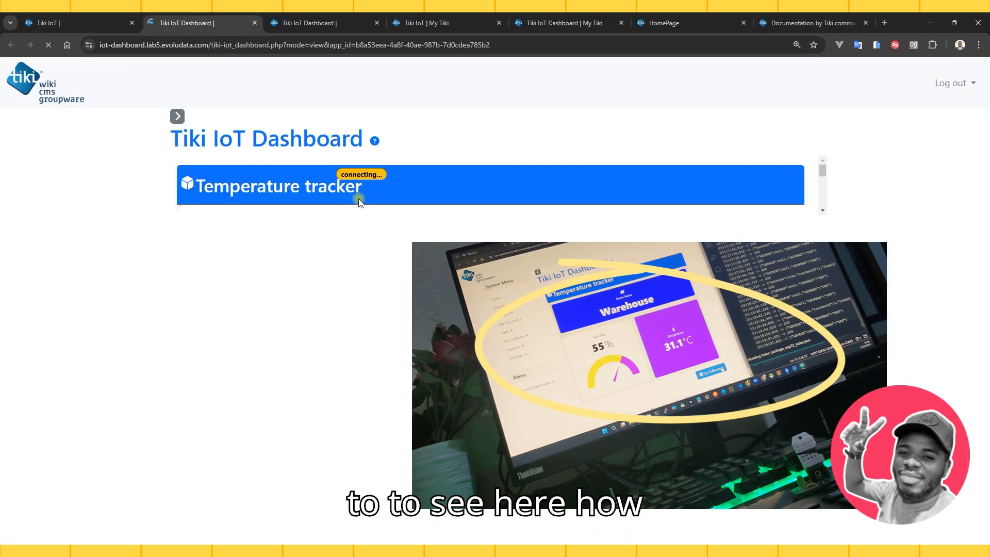